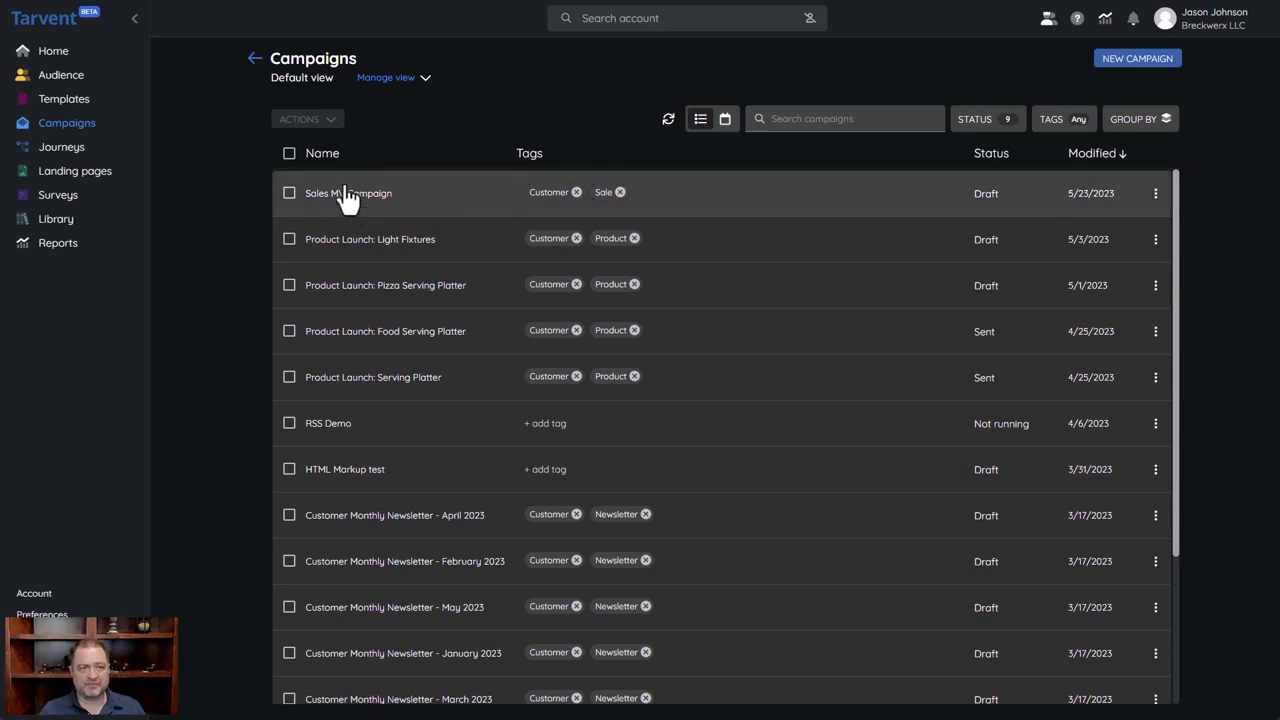
Step: Review the new-campaign types and the multivariate option from the campaigns list, and cancel without creating a campaign
left_click(84, 58)
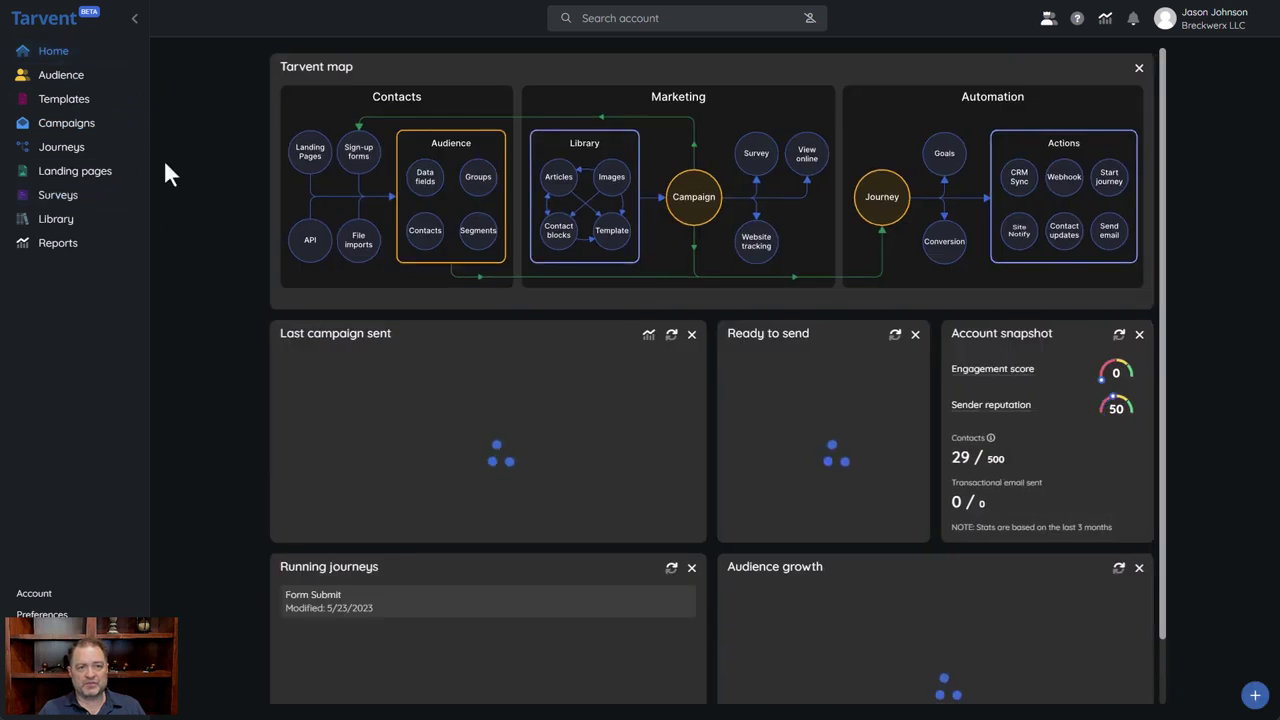
left_click(68, 125)
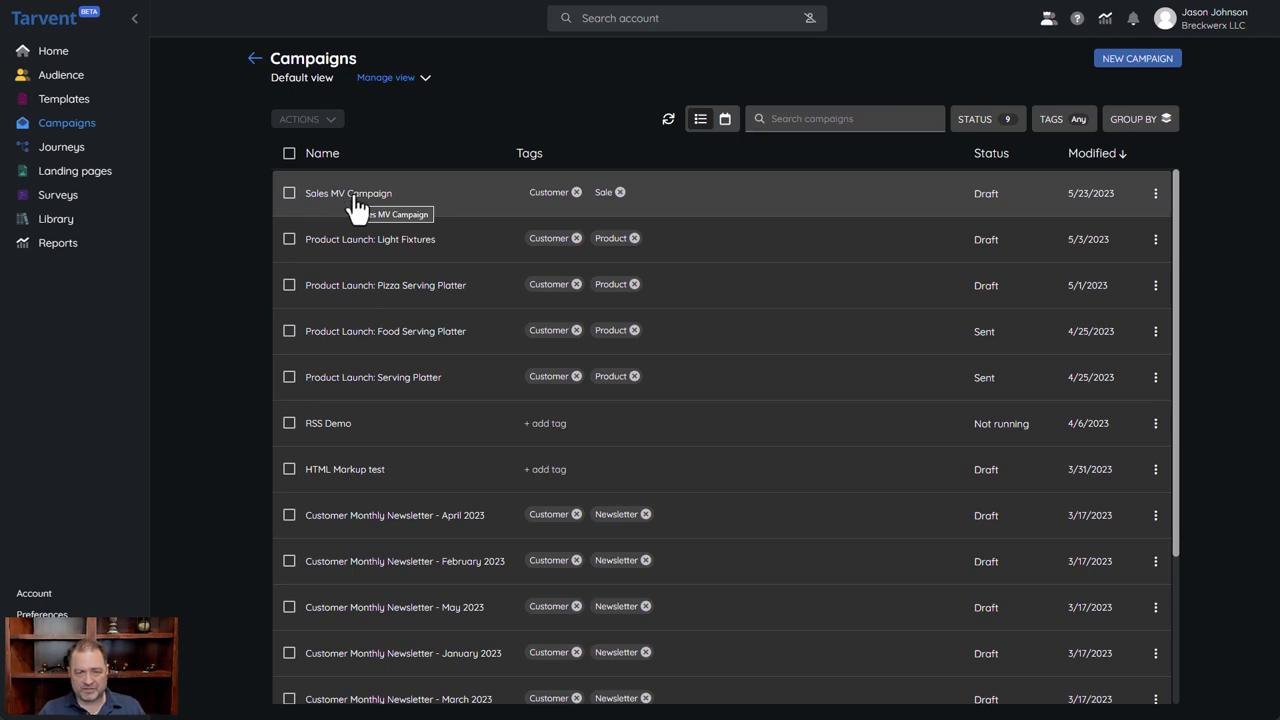
left_click(1132, 60)
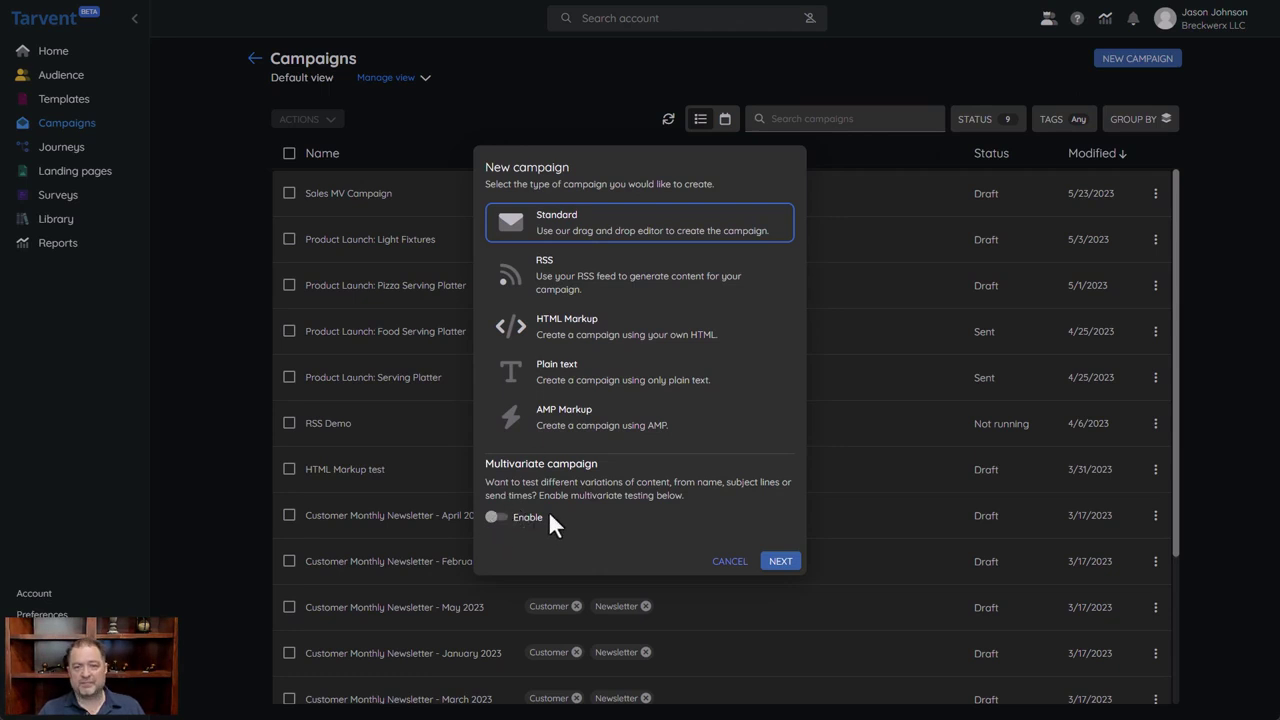
left_click(730, 562)
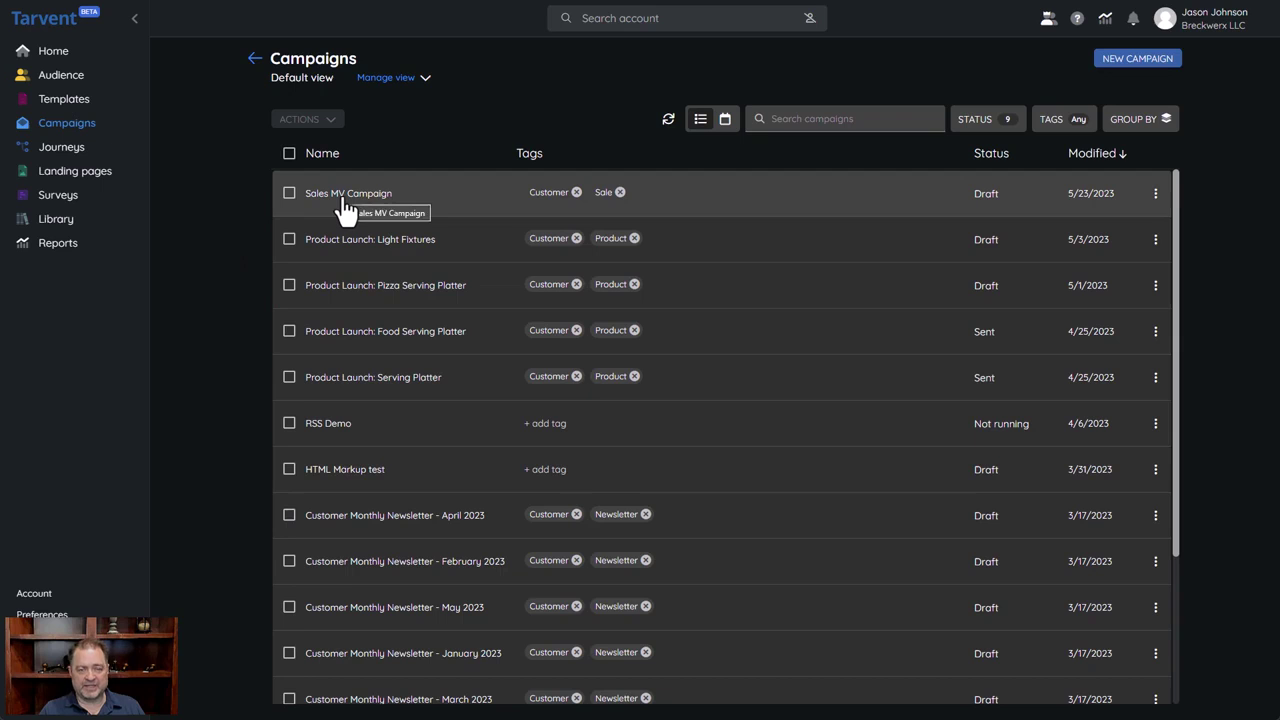
Step: Open the Sales MV Campaign's multivariate testing settings and review the available test goals
left_click(343, 203)
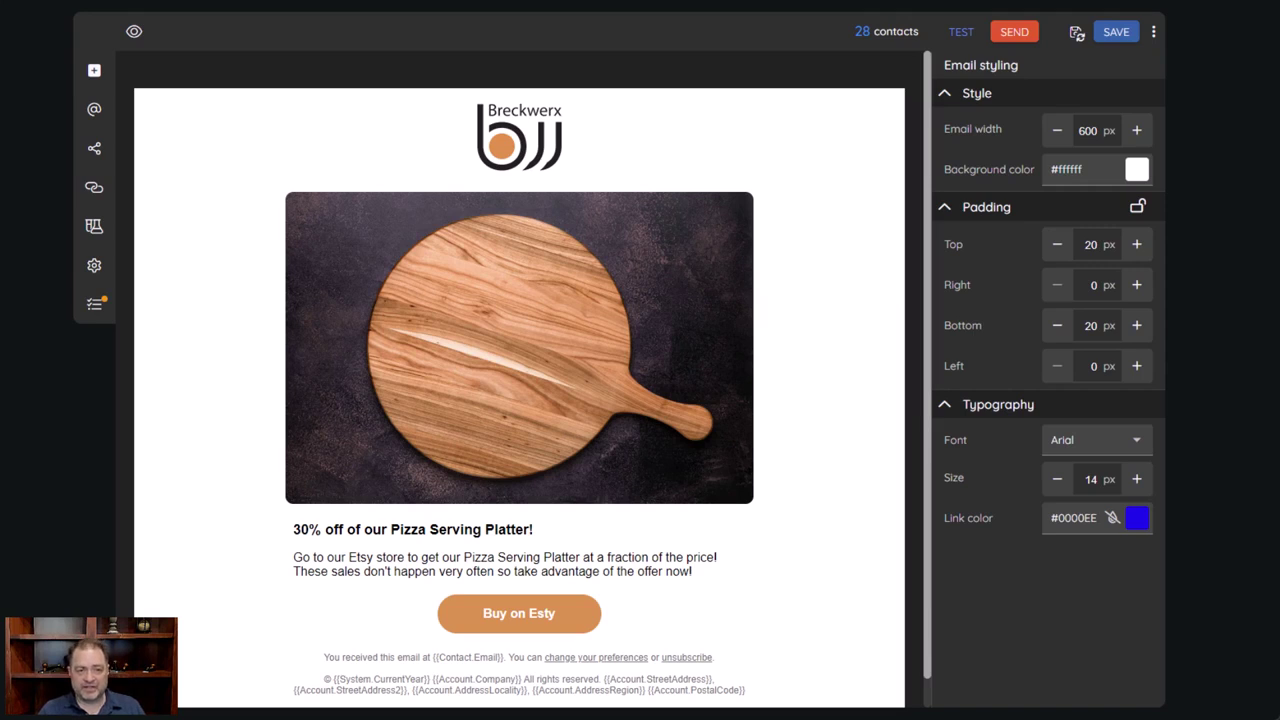
left_click(94, 228)
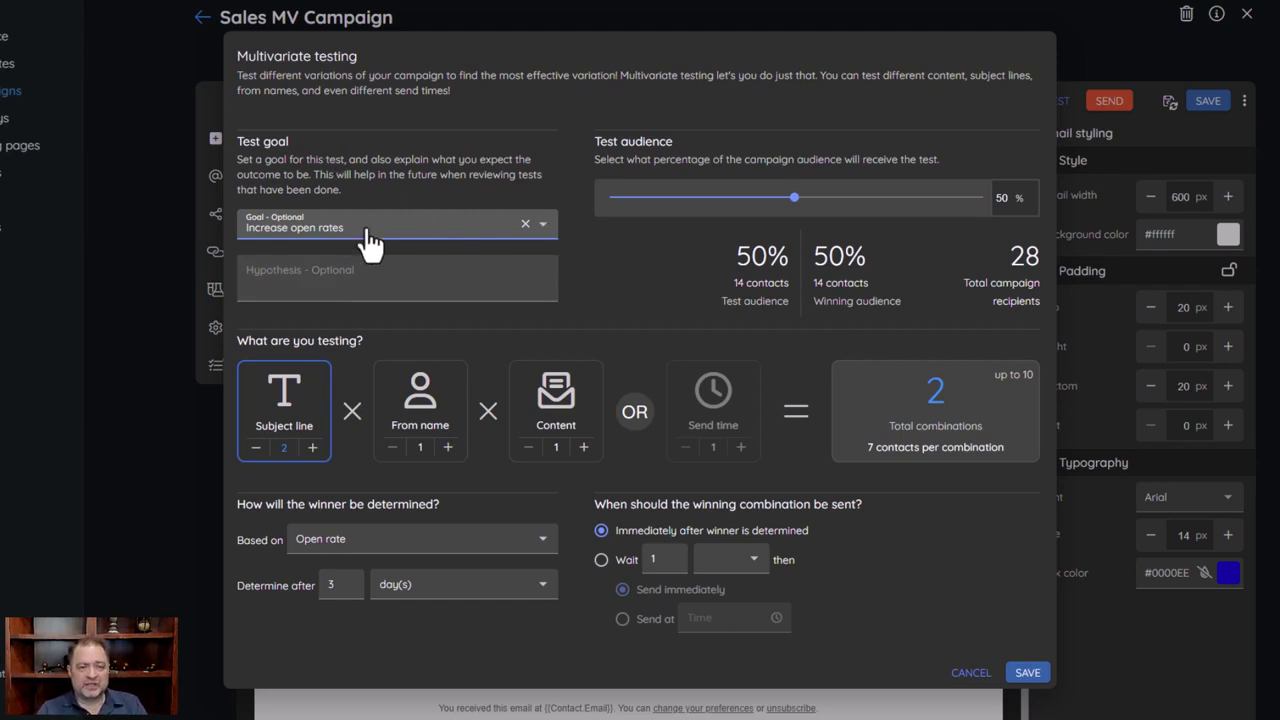
left_click(544, 228)
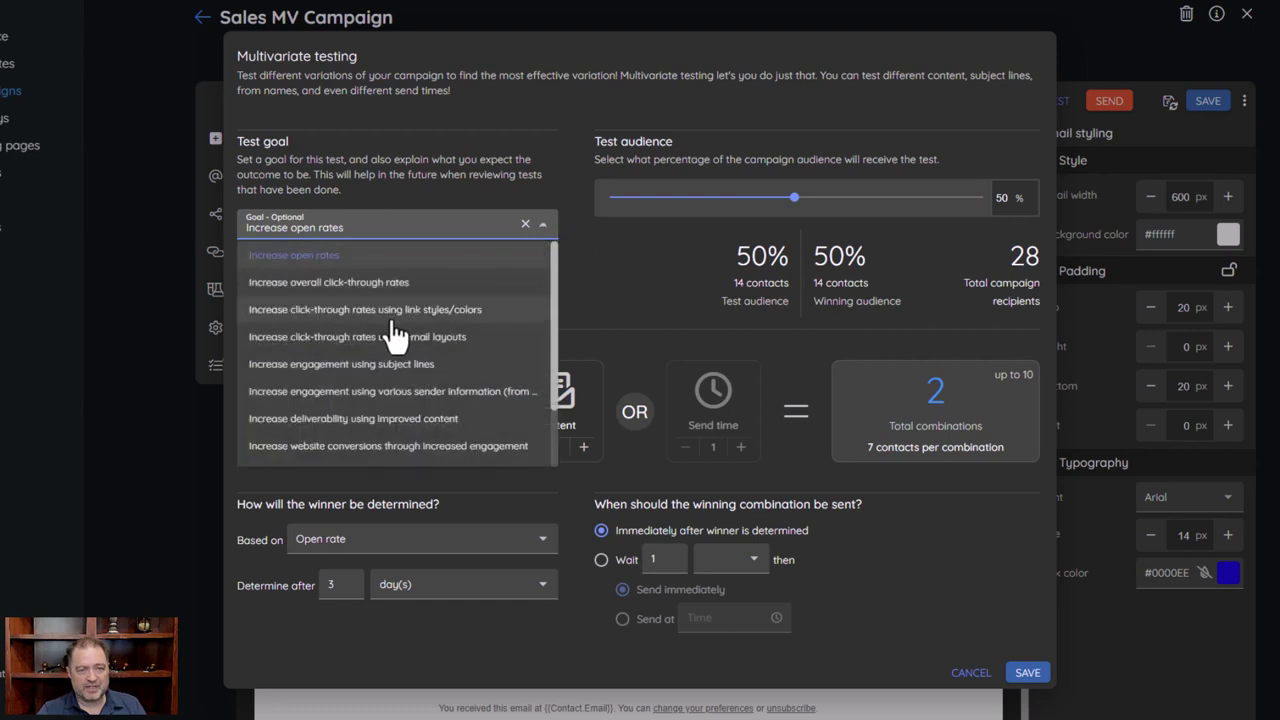
scroll(397, 355, "down", 2)
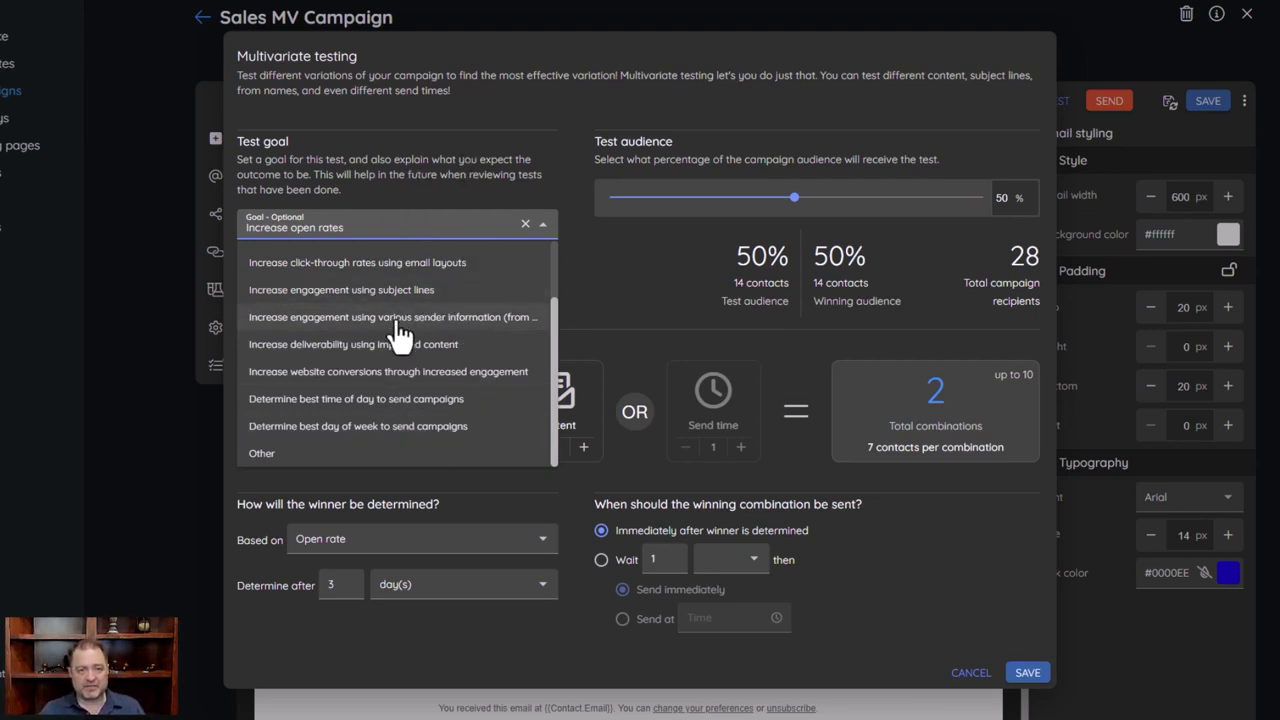
left_click(320, 230)
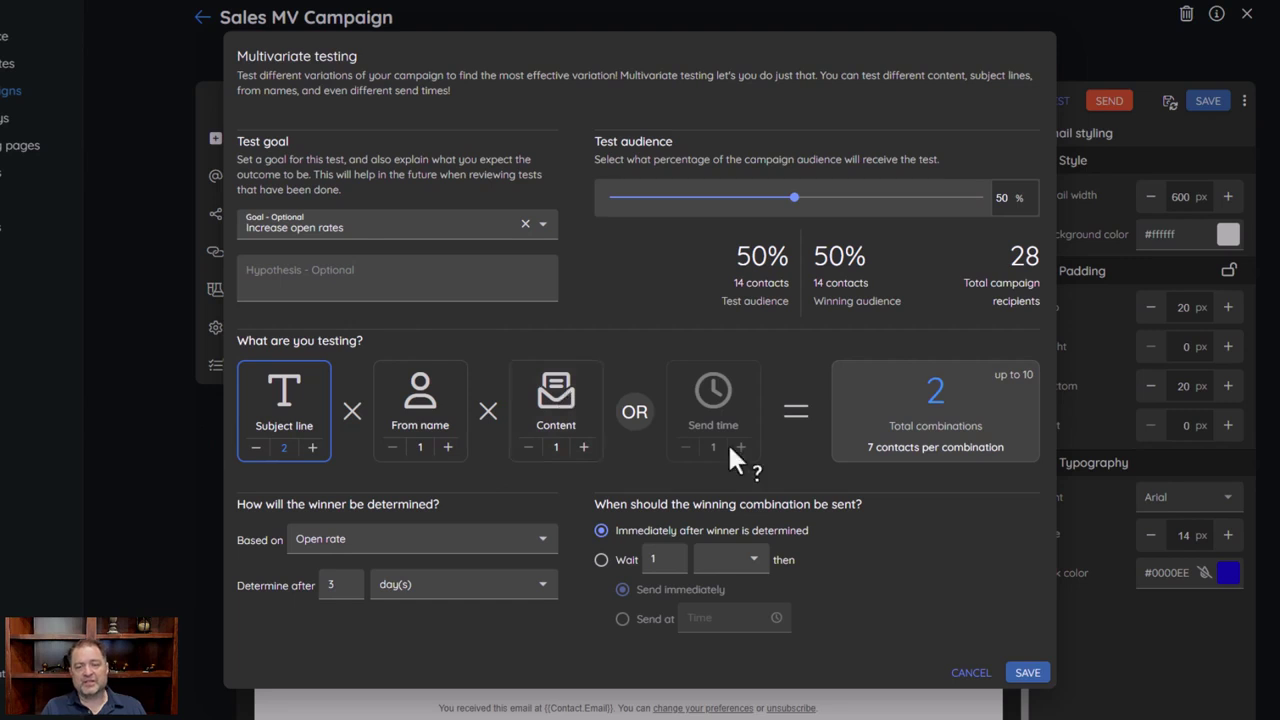
Step: Set the number of content variations in the test to 3
mouse_move(728, 412)
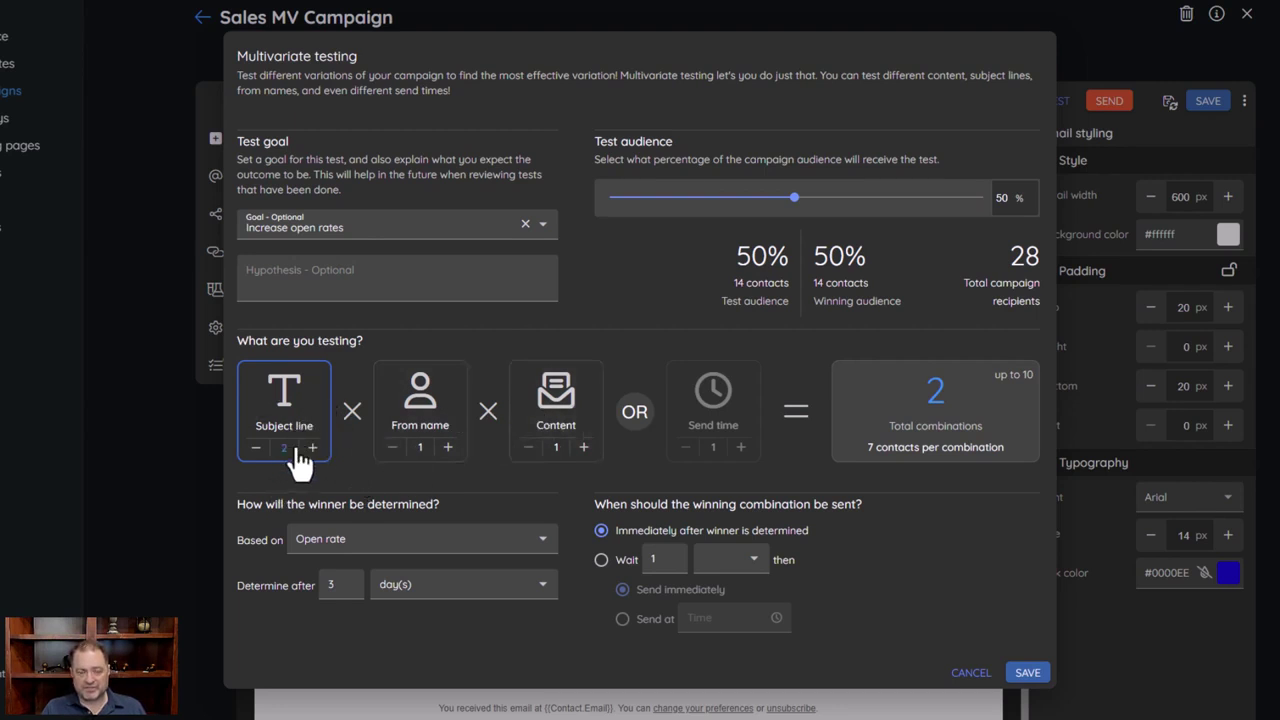
left_click(584, 447)
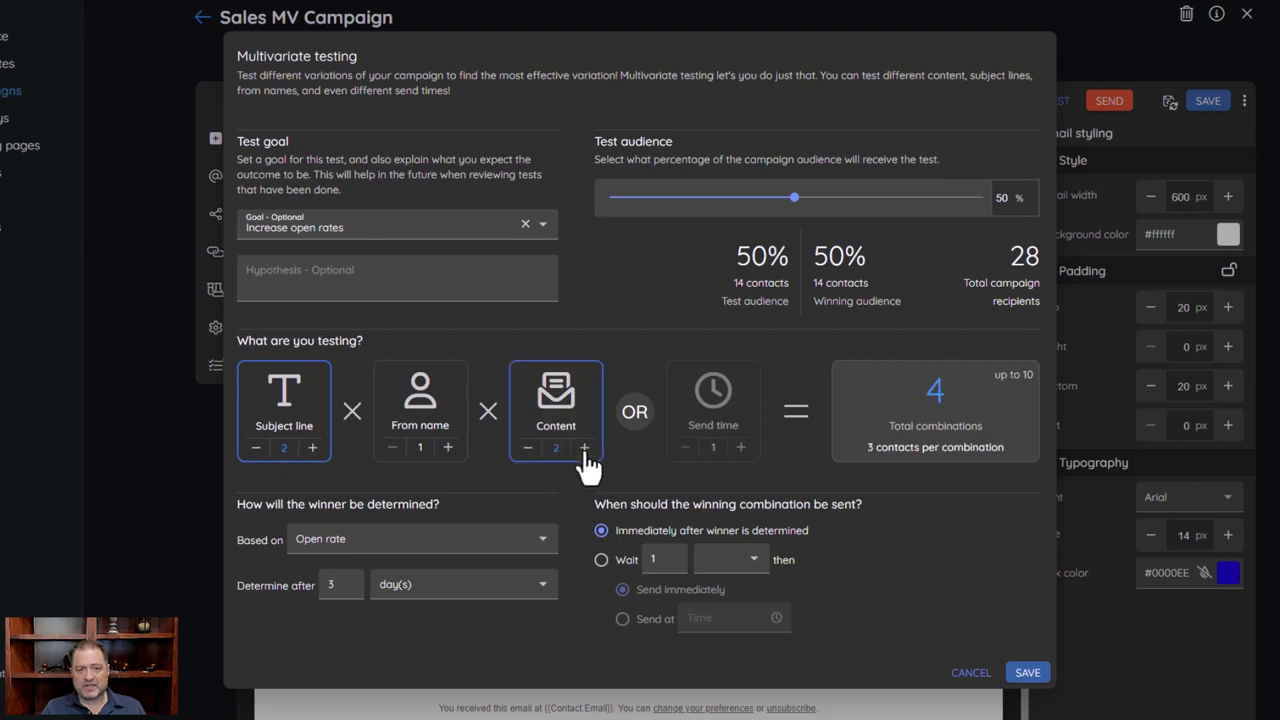
left_click(584, 447)
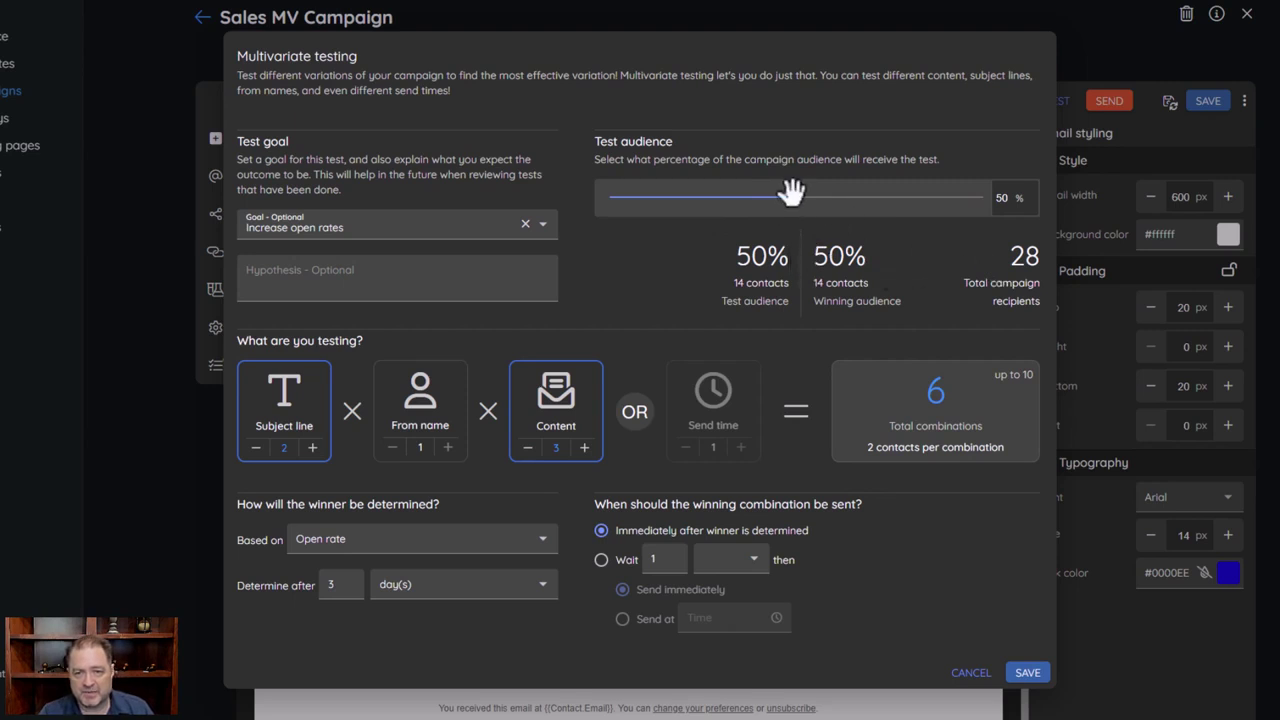
Step: Try a test audience of 46 %, and set it back to 50 %
mouse_move(789, 191)
left_mouse_down()
mouse_move(766, 197)
mouse_move(829, 197)
mouse_move(724, 196)
mouse_move(797, 197)
mouse_move(779, 197)
left_mouse_up()
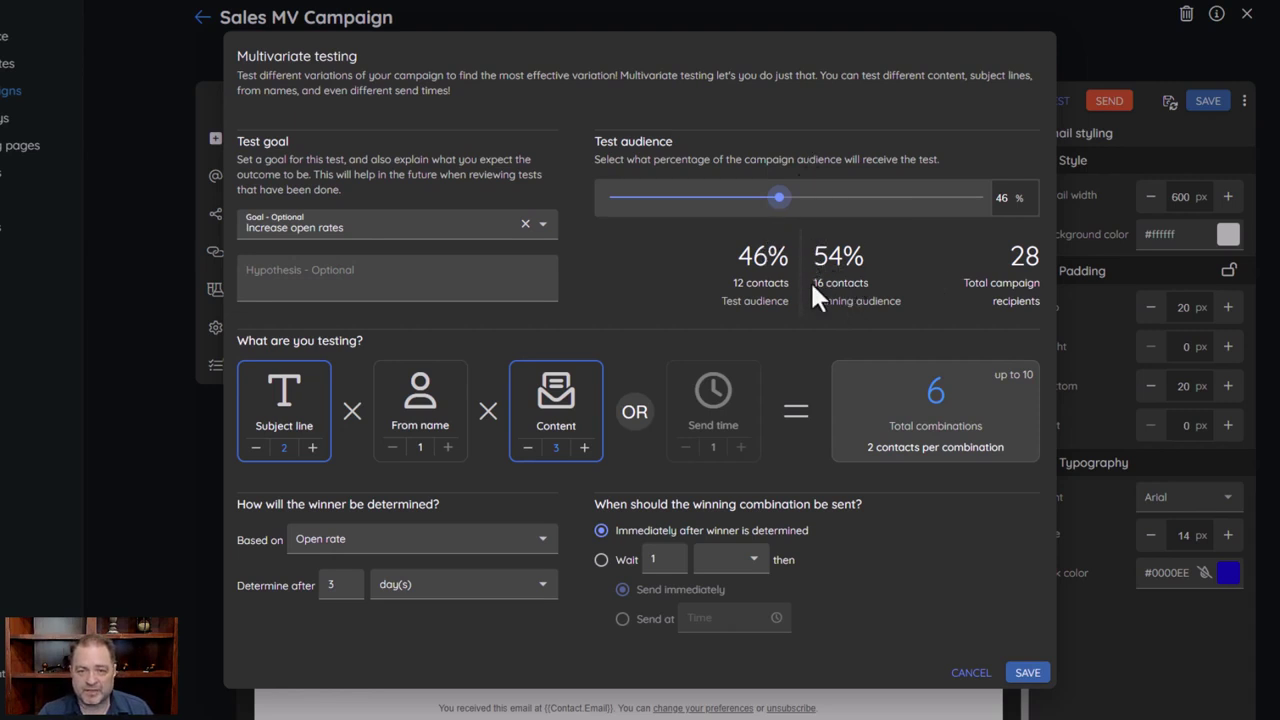
left_click_drag(812, 283, 878, 285)
left_click(877, 283)
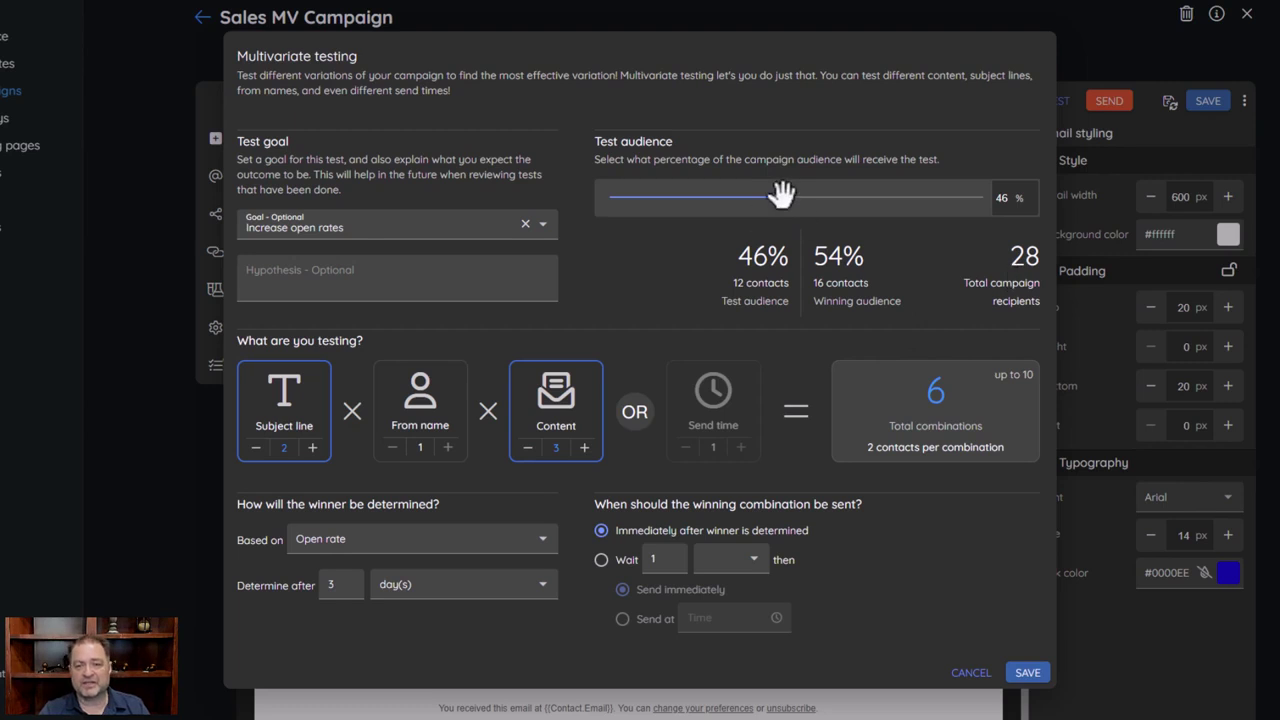
left_click_drag(774, 197, 793, 203)
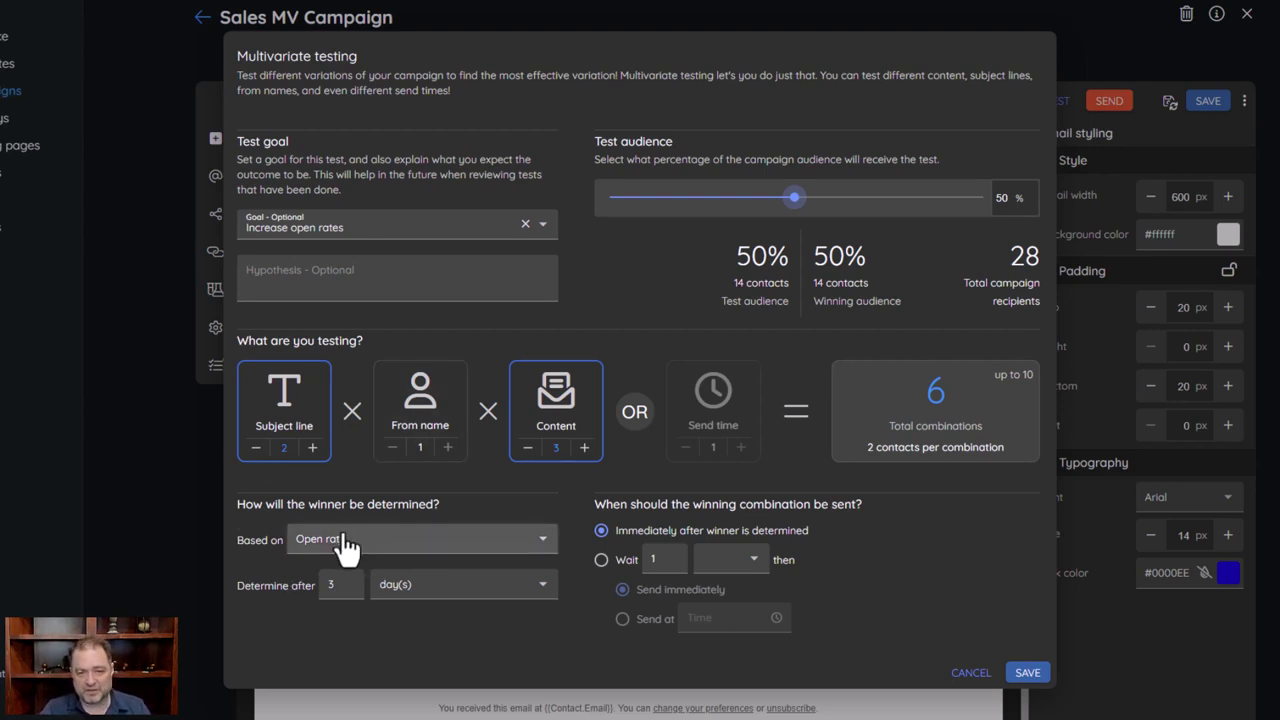
Step: Try Manual as the winner criterion, set it to Engagement score, and look at the time units for determining the winner
left_click(403, 548)
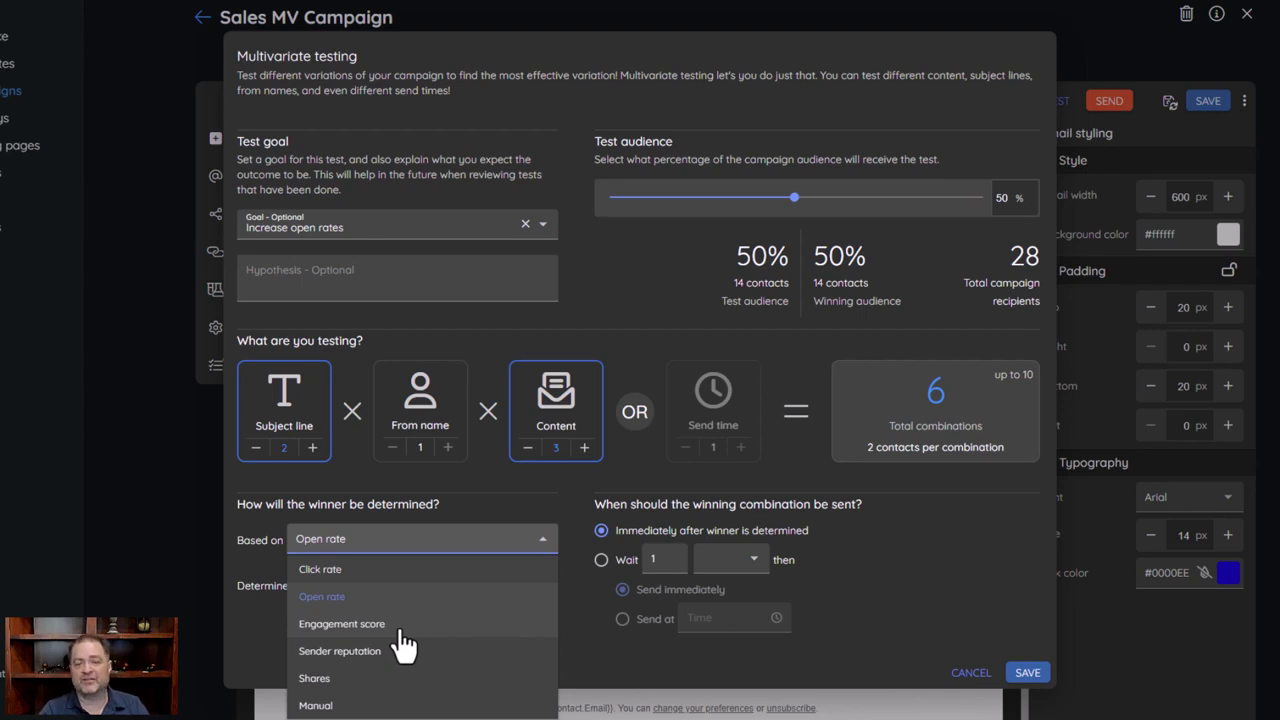
left_click(500, 515)
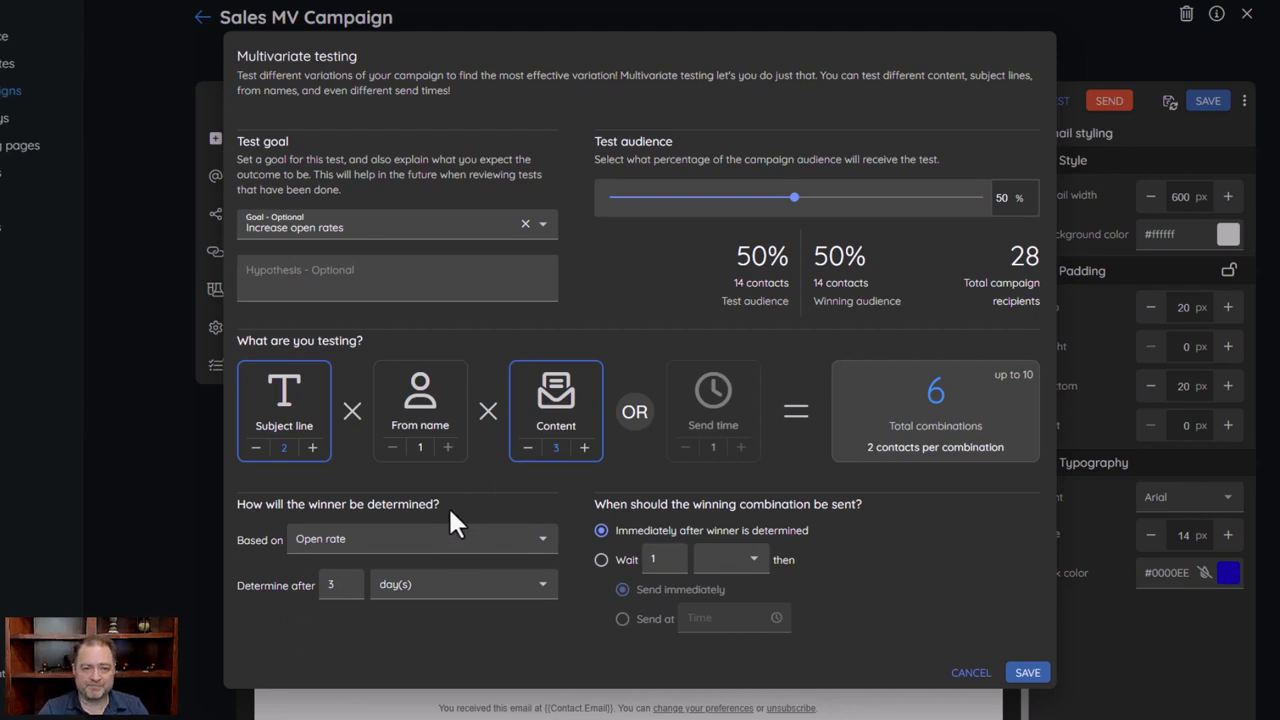
left_click(445, 540)
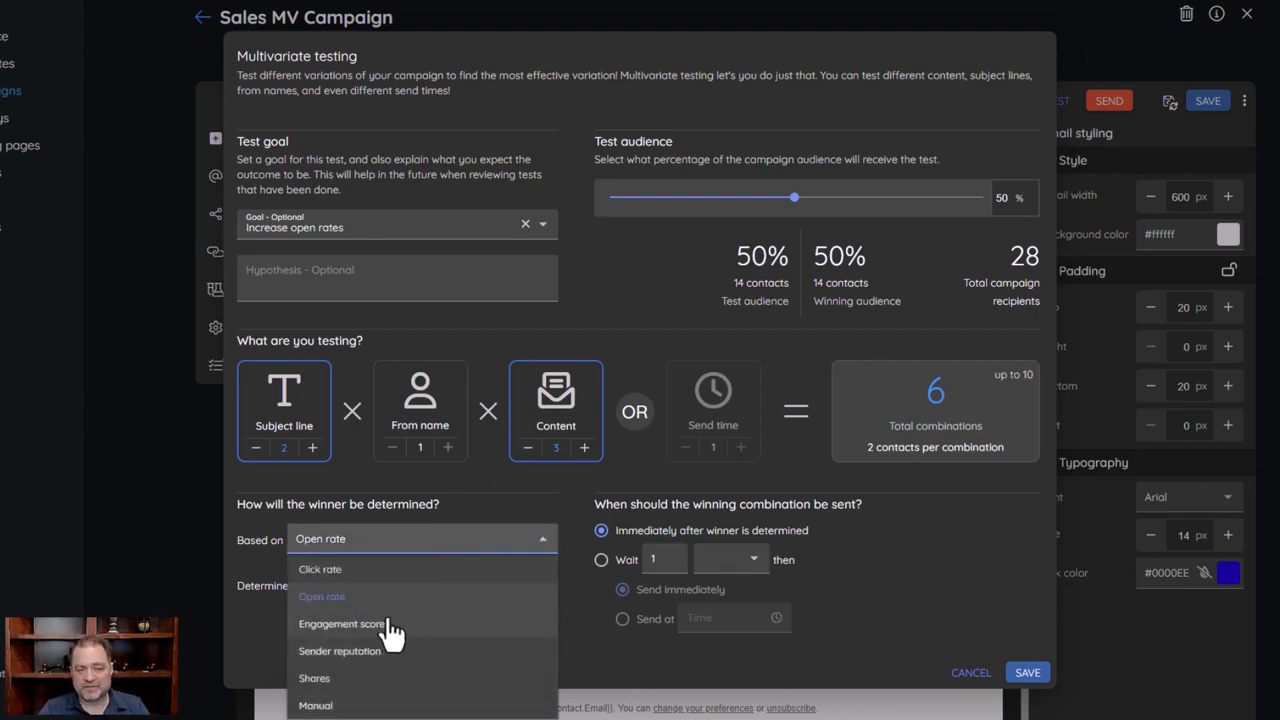
left_click(352, 706)
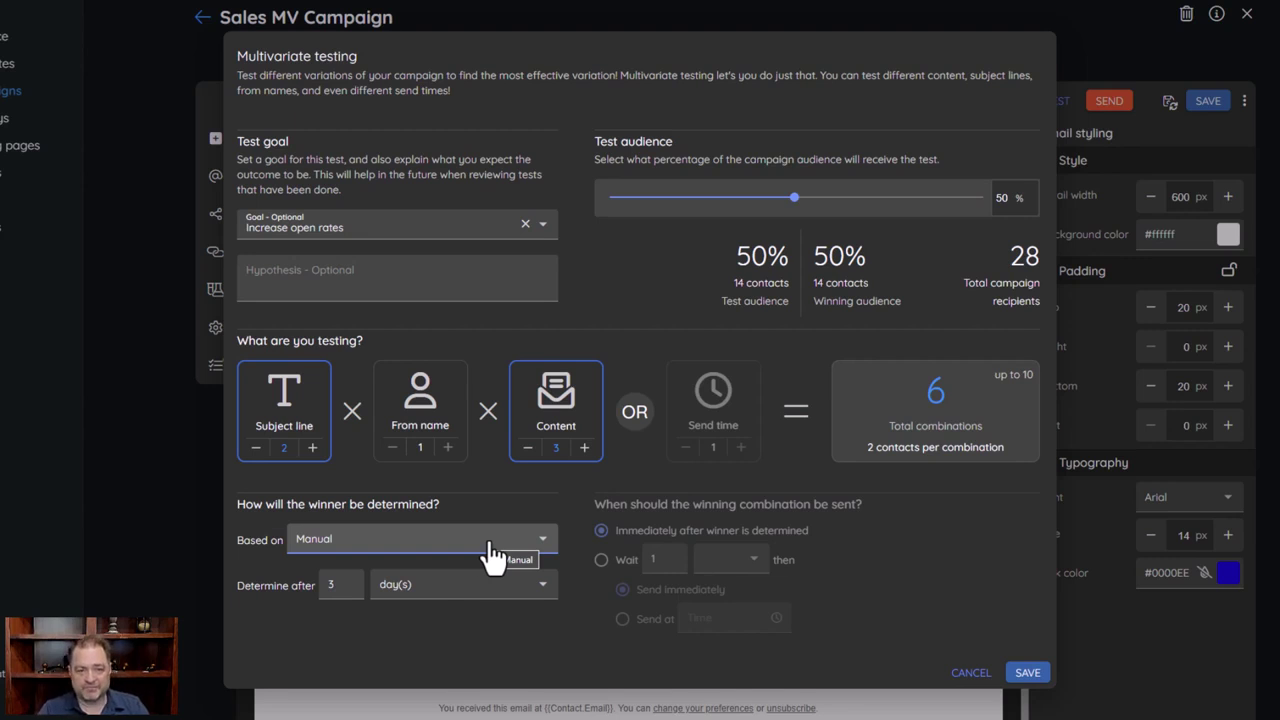
left_click(423, 550)
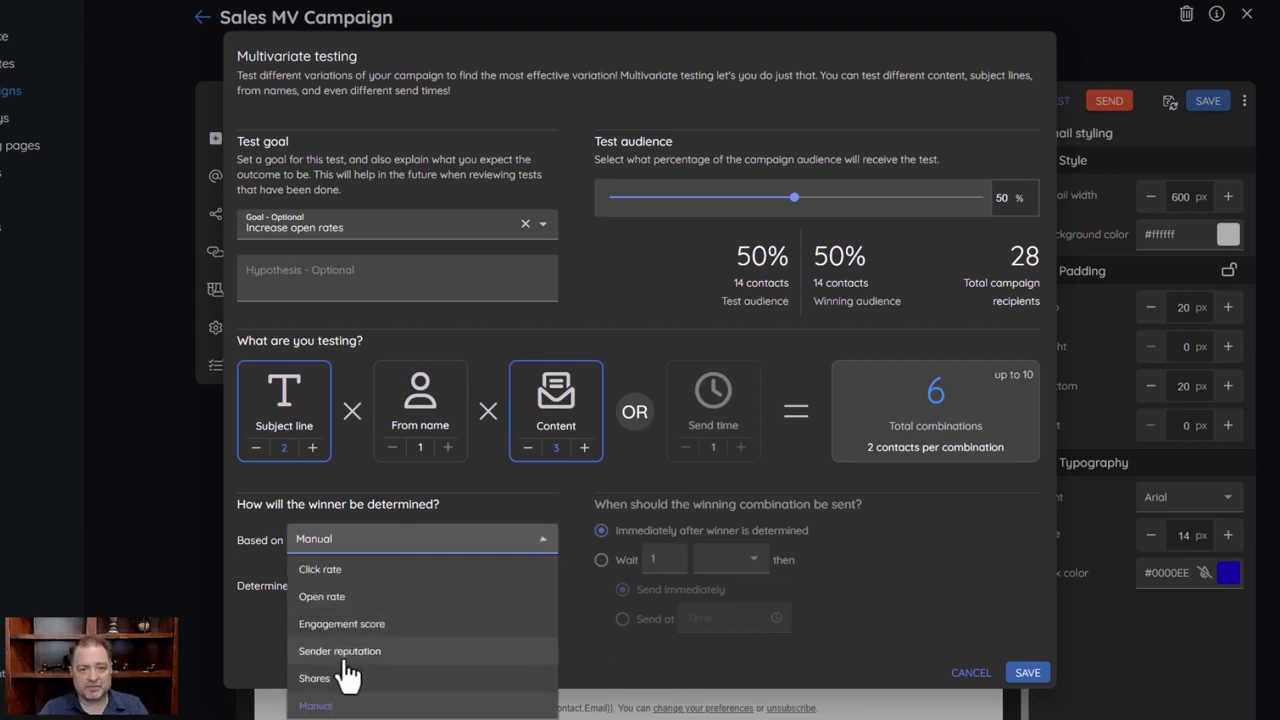
left_click(342, 623)
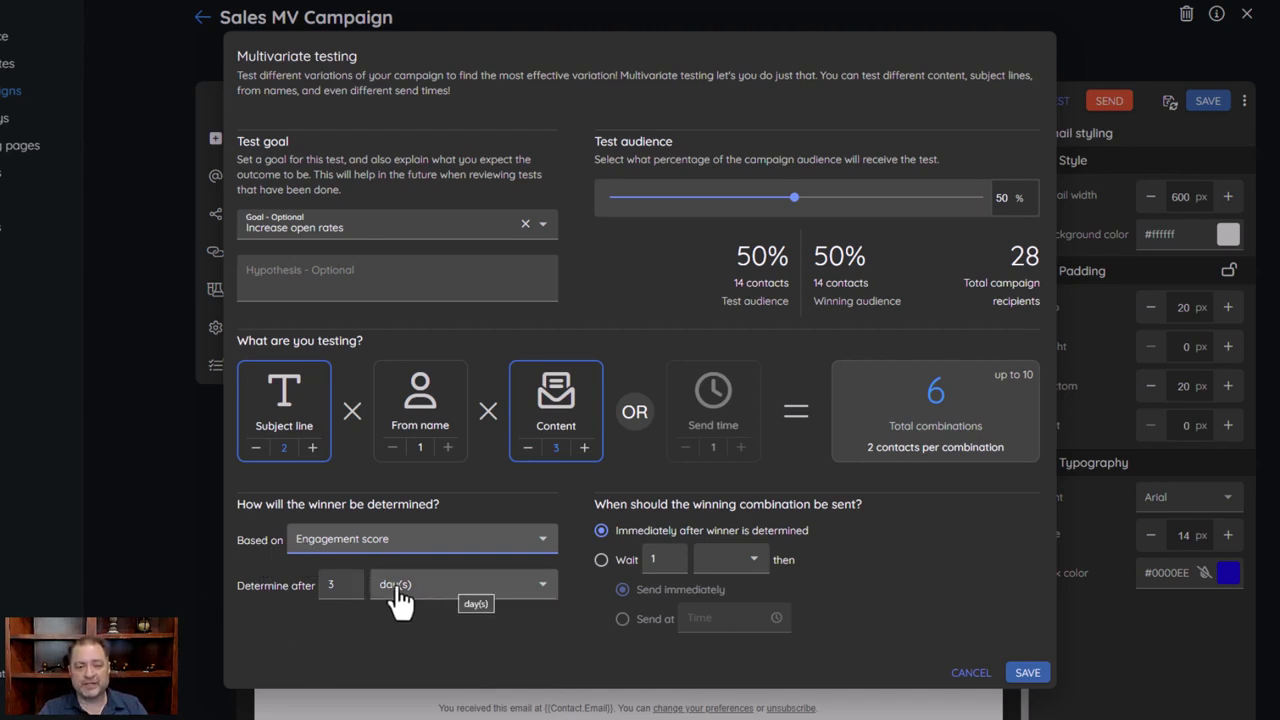
left_click(463, 588)
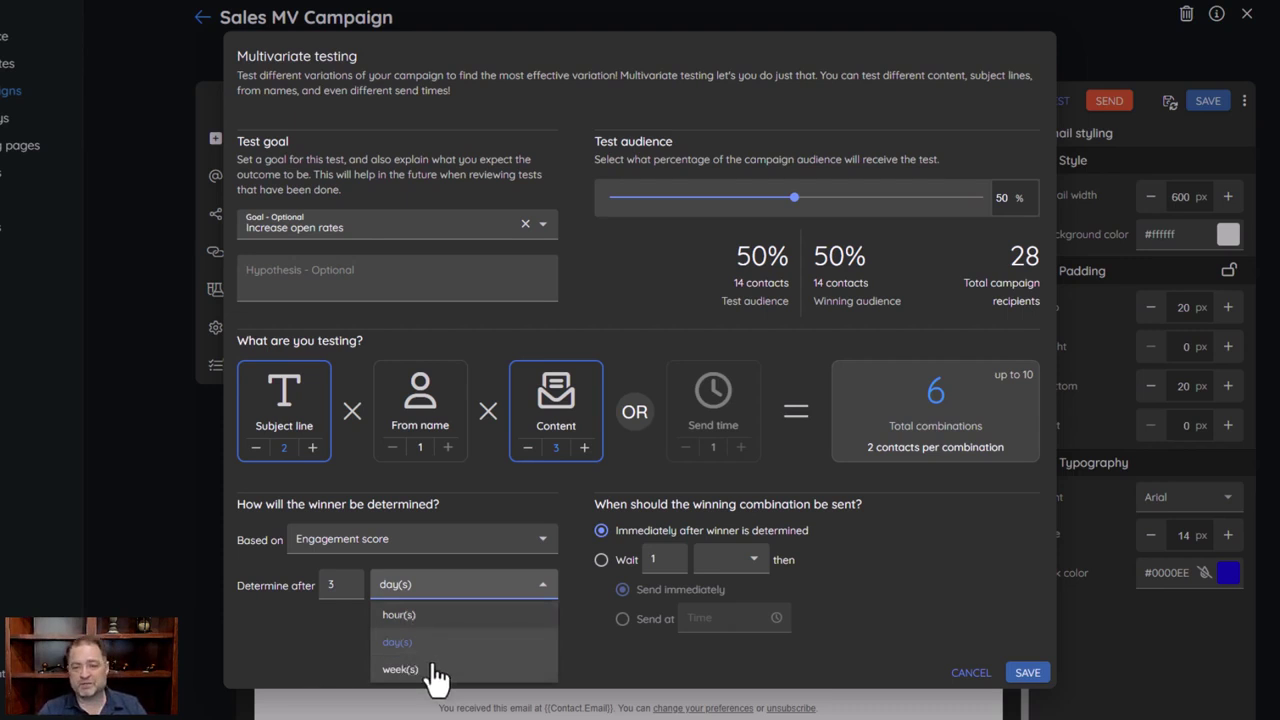
left_click(319, 640)
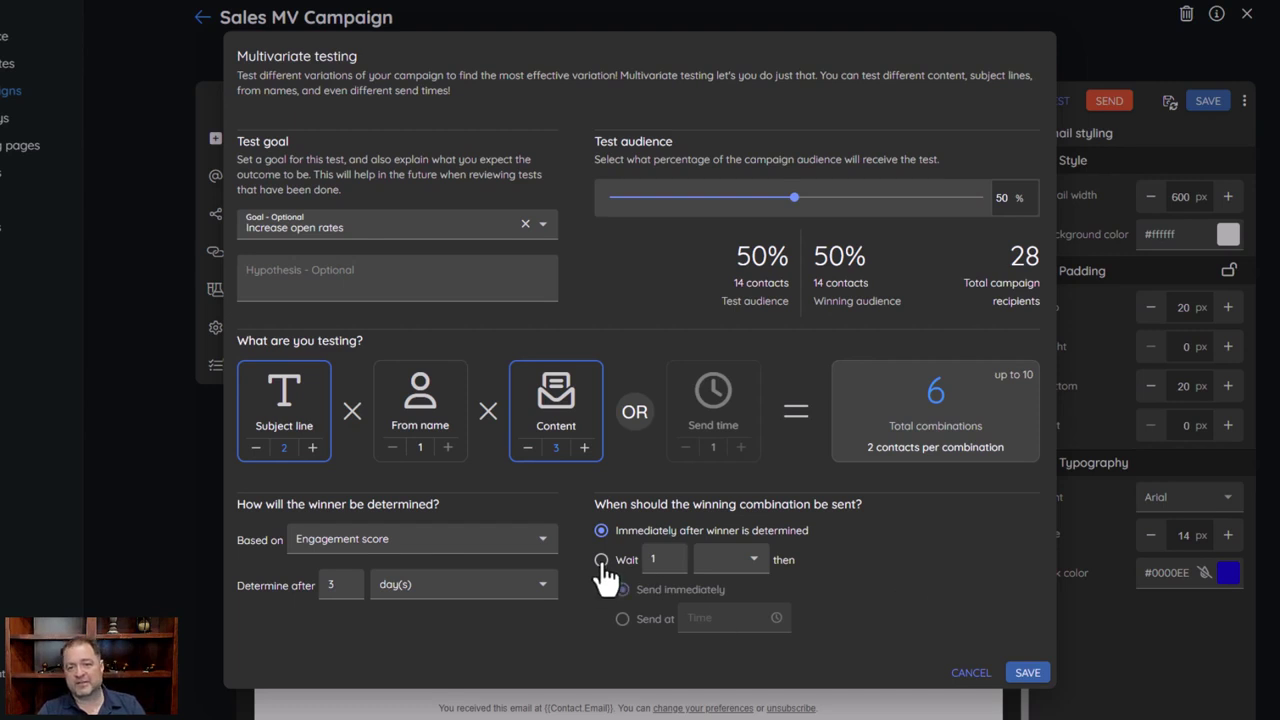
Step: Set the winning combination to wait 1 hour and send immediately after that
left_click(735, 559)
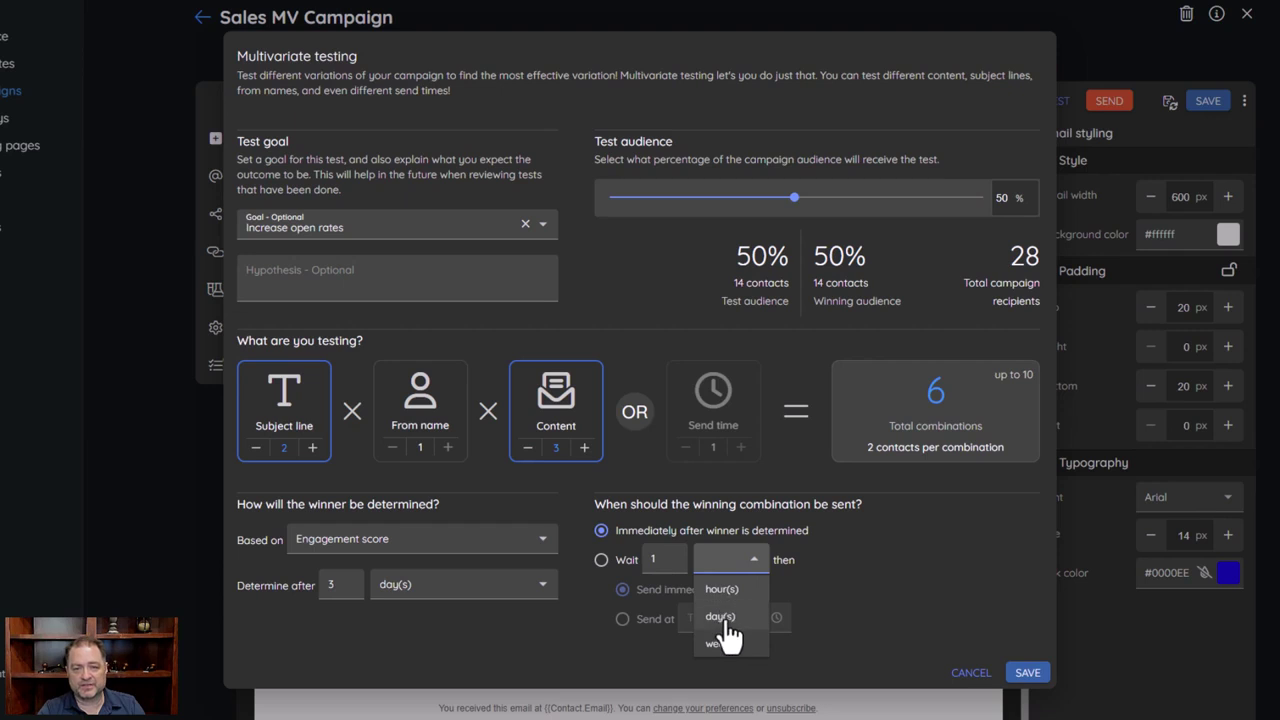
left_click(721, 592)
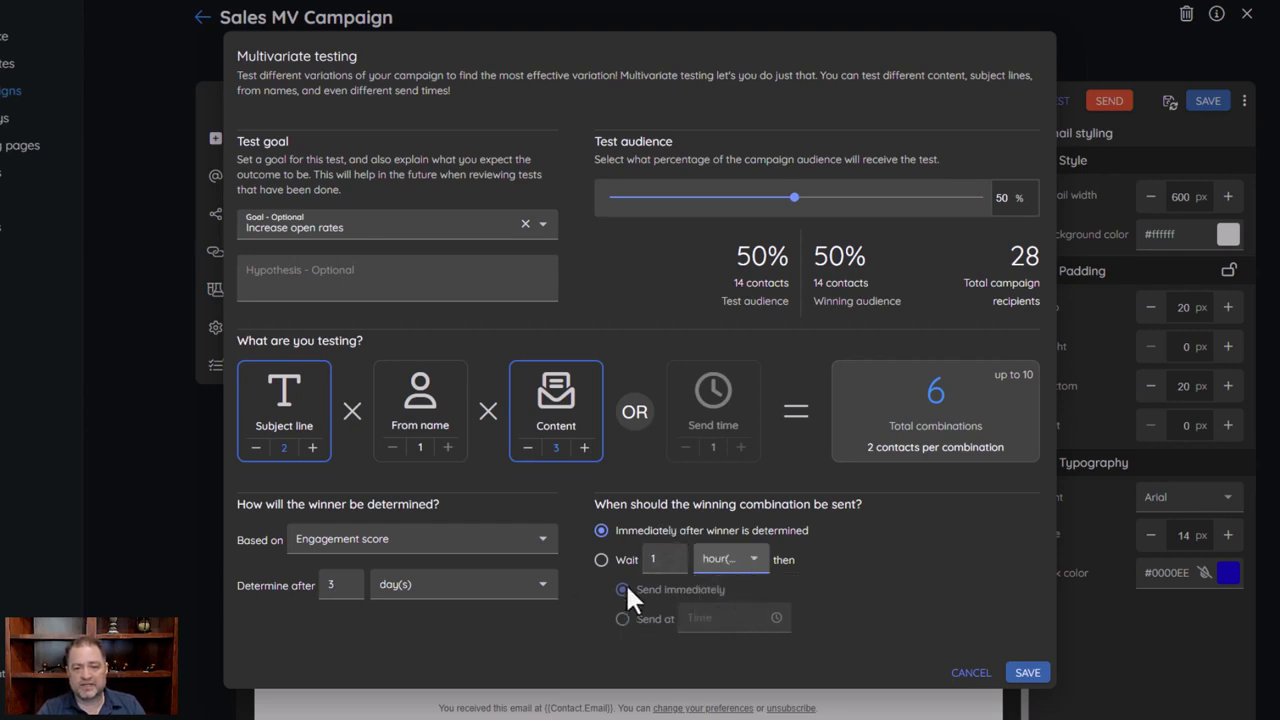
left_click(602, 561)
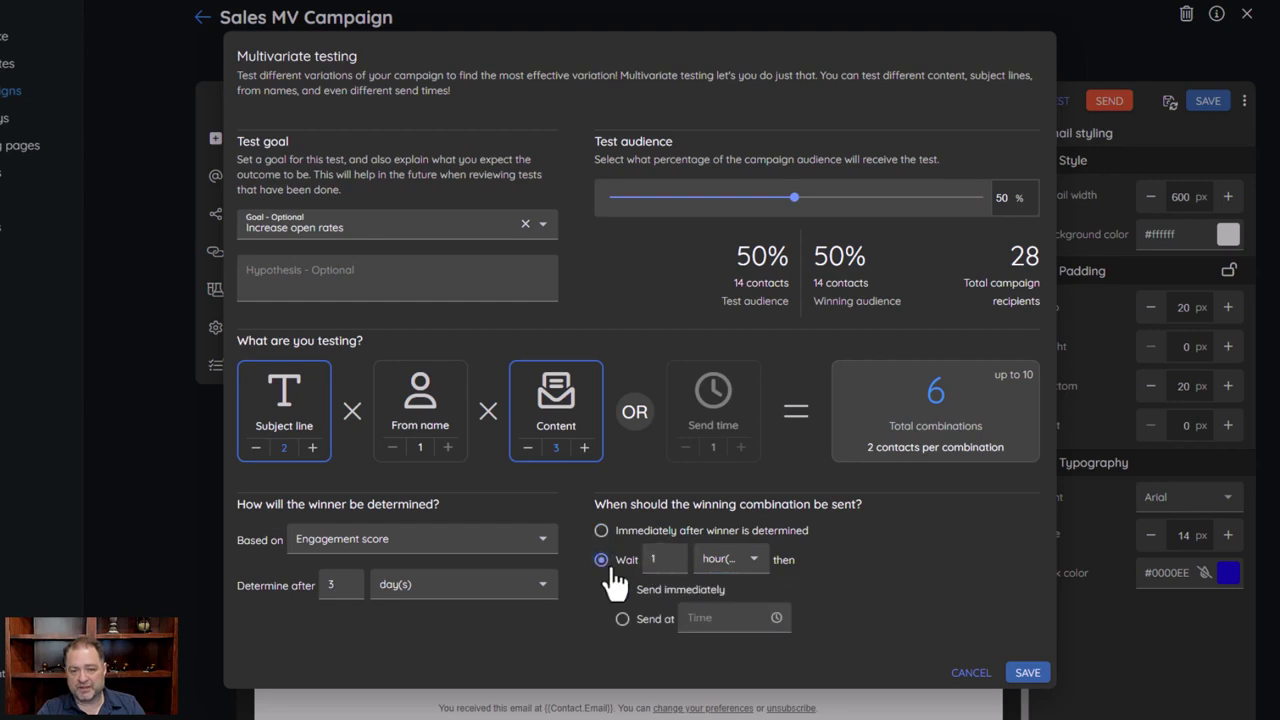
left_click(622, 589)
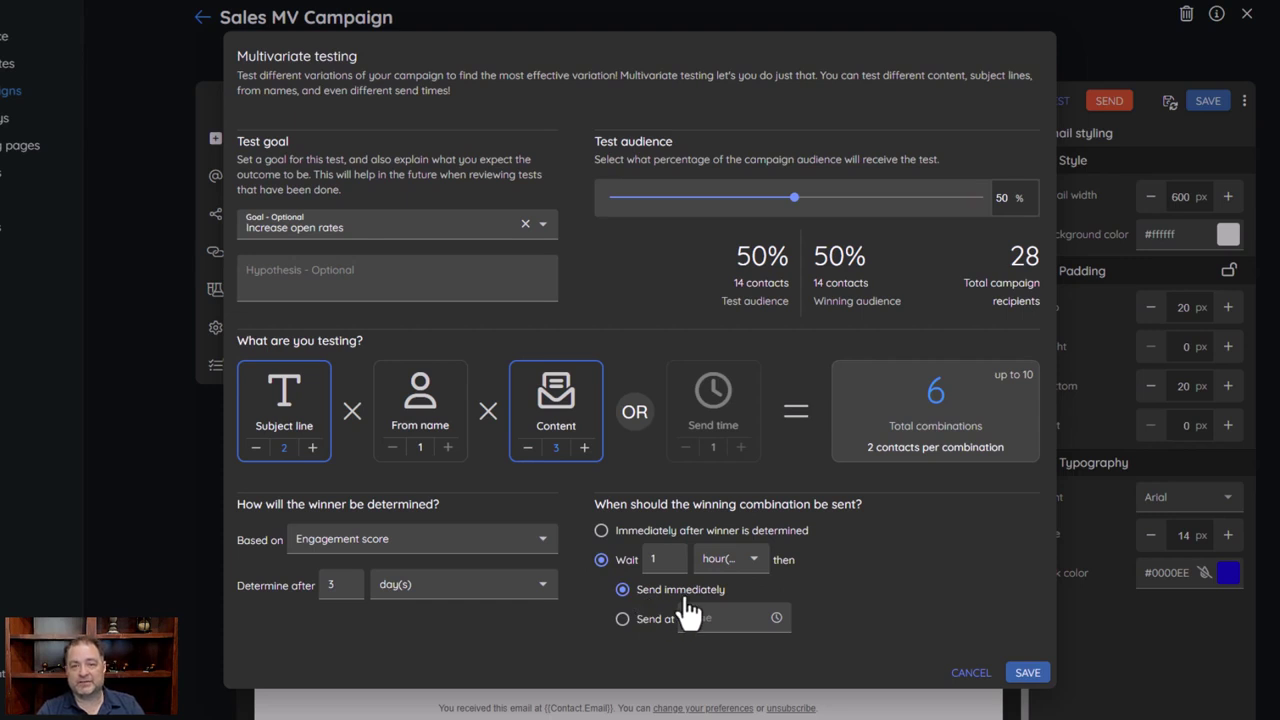
Step: Schedule the winning combination to send at 8:00 AM after a wait of 1 day
left_click(622, 619)
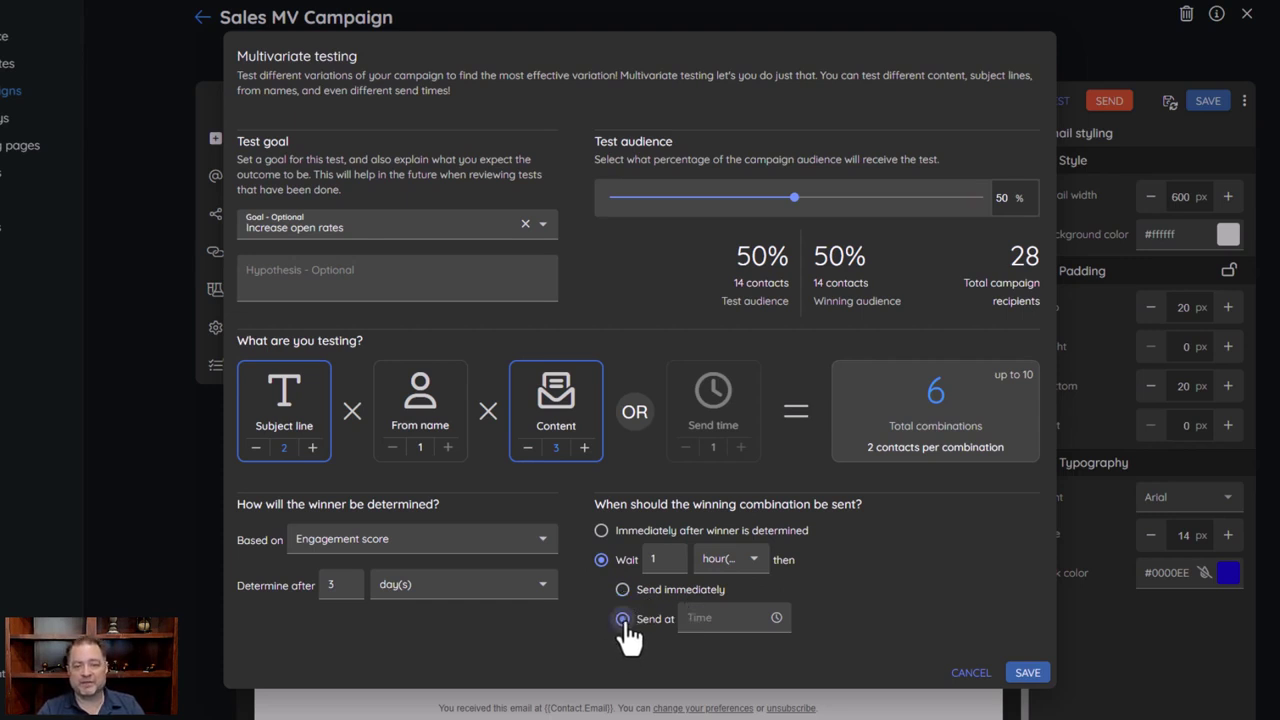
left_click(722, 620)
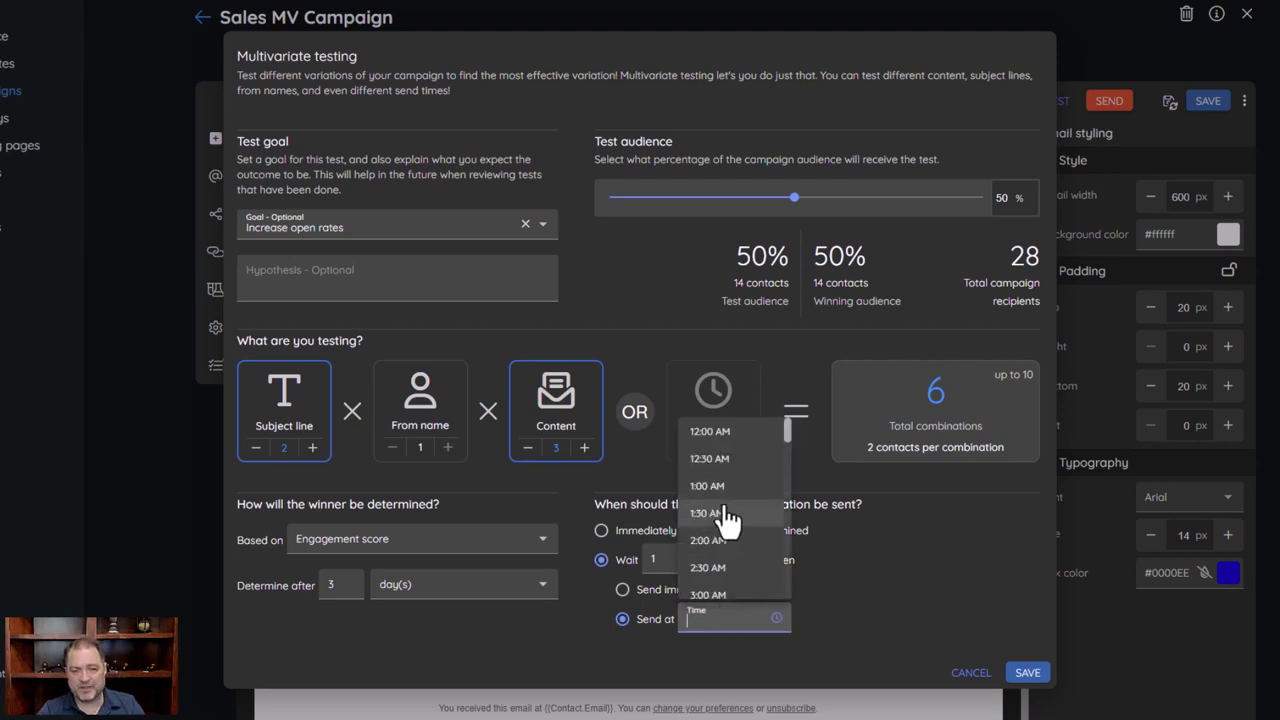
scroll(722, 560, "down", 2)
scroll(718, 580, "down", 4)
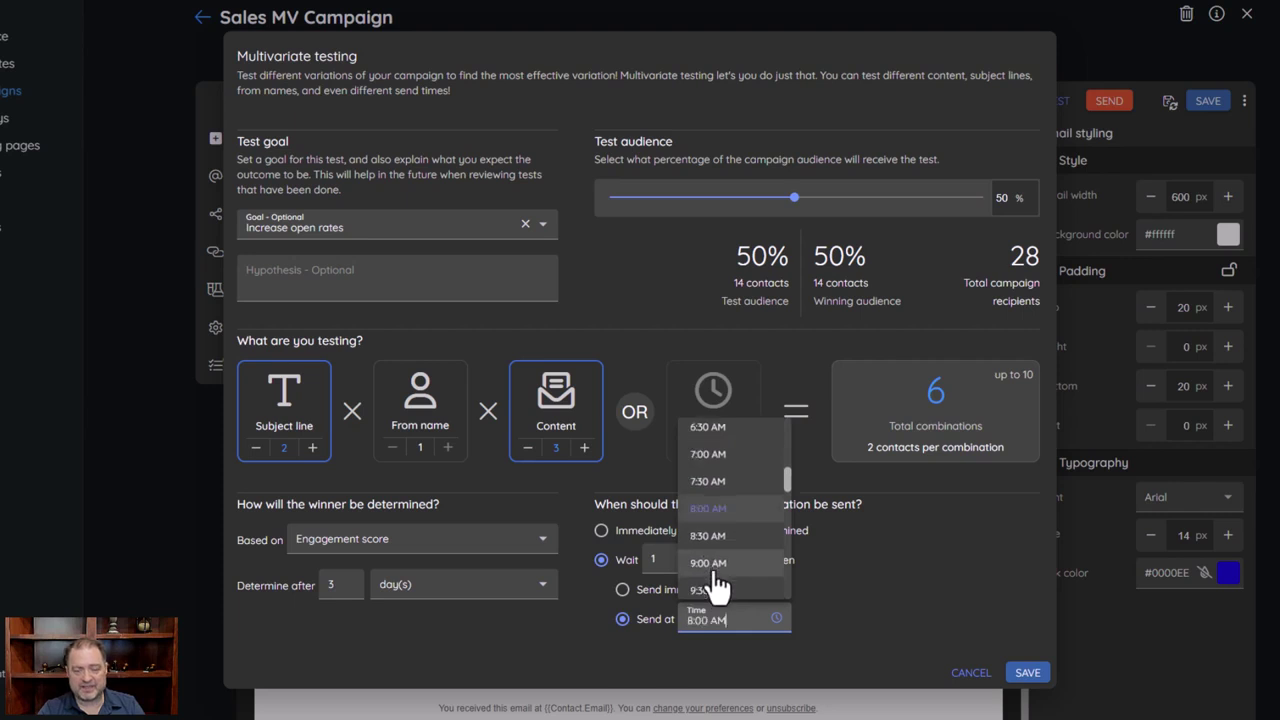
left_click(712, 564)
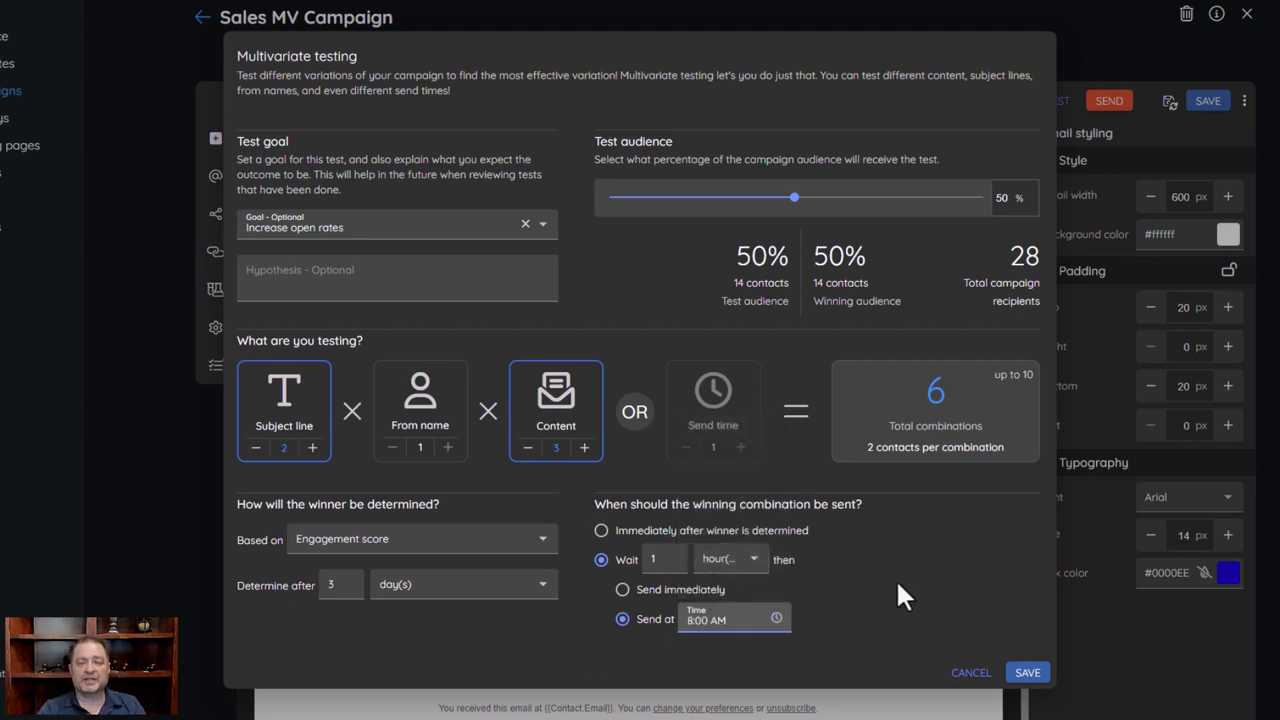
left_click(746, 570)
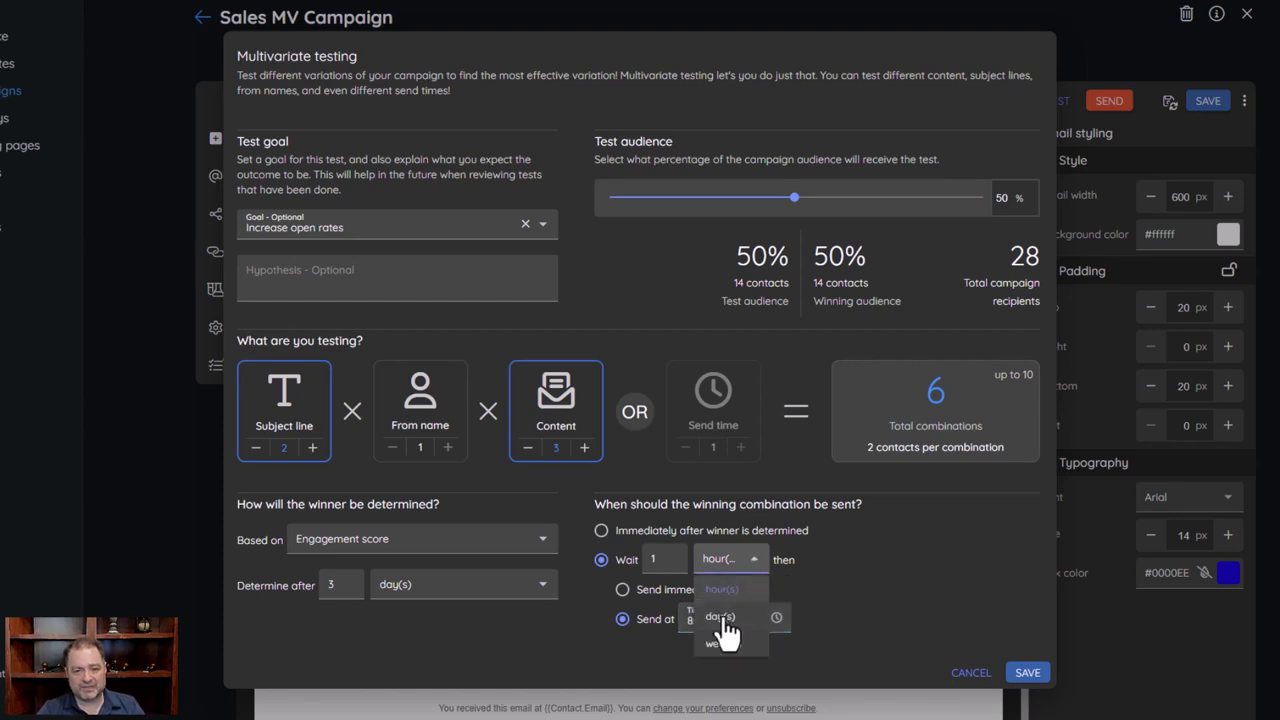
left_click(721, 617)
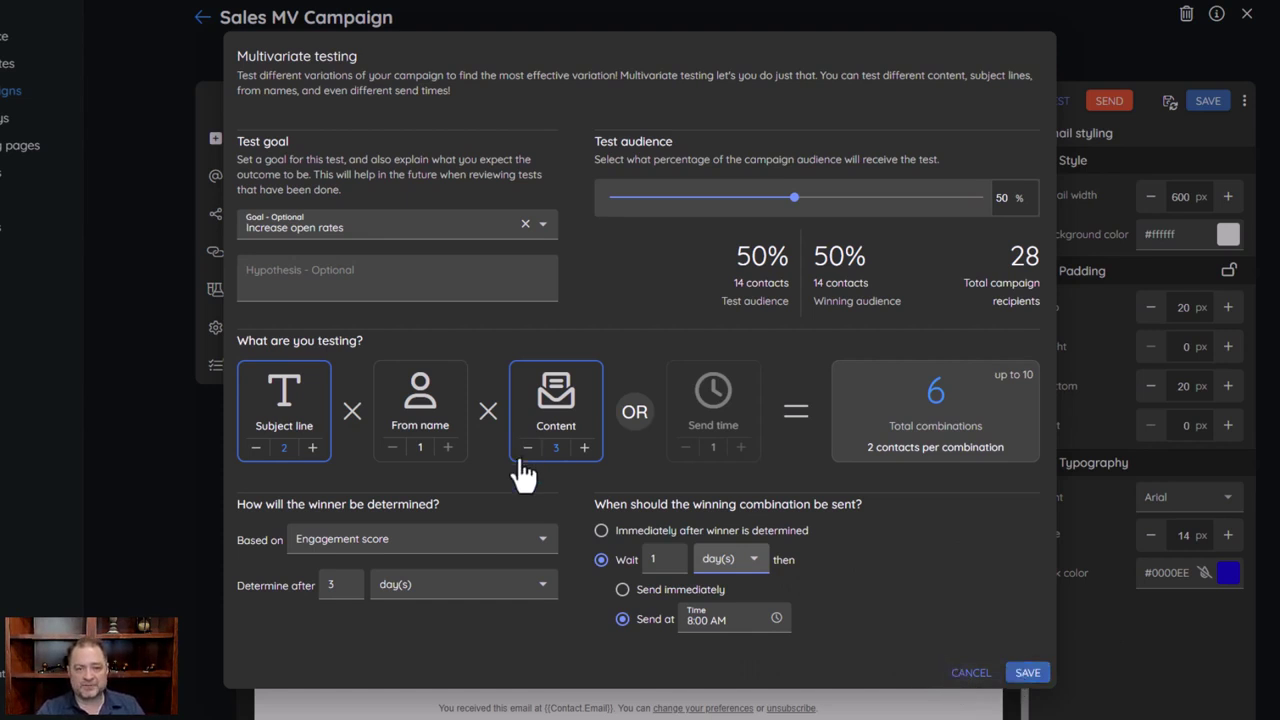
Step: Discard the multivariate test changes, reopen the settings to view them, and close them without saving
left_click(972, 673)
left_click(95, 238)
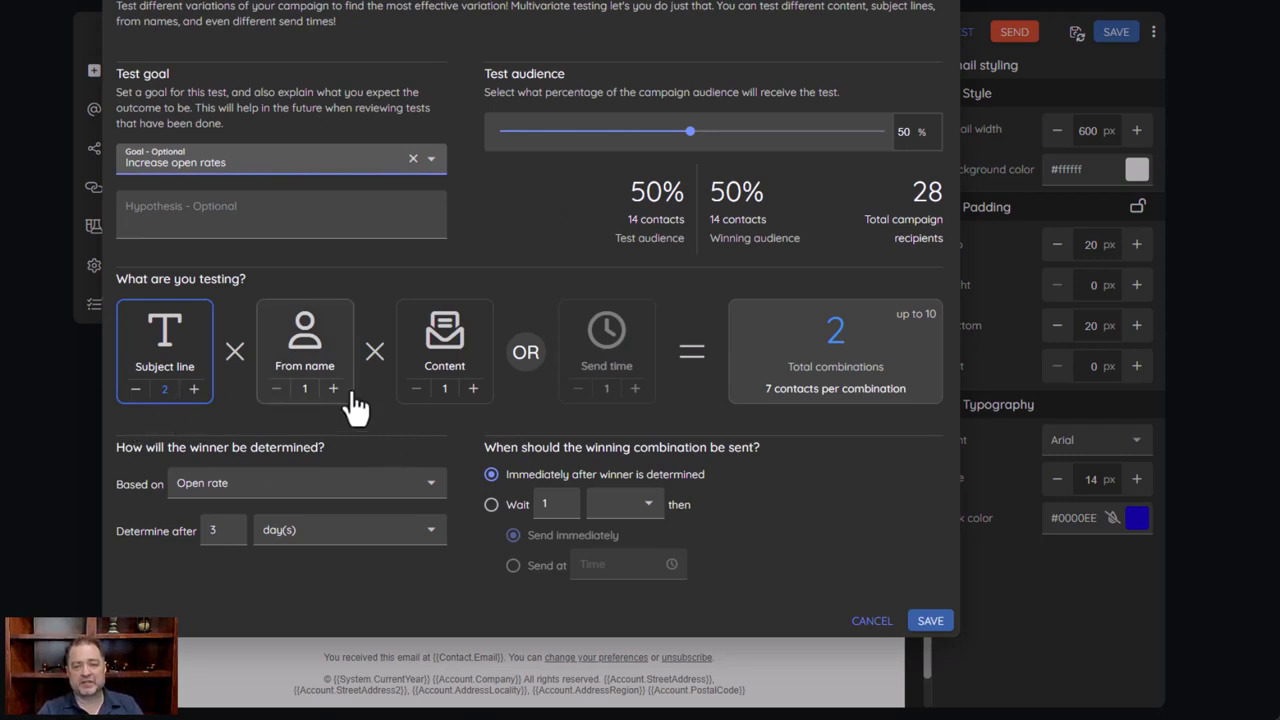
left_click(868, 618)
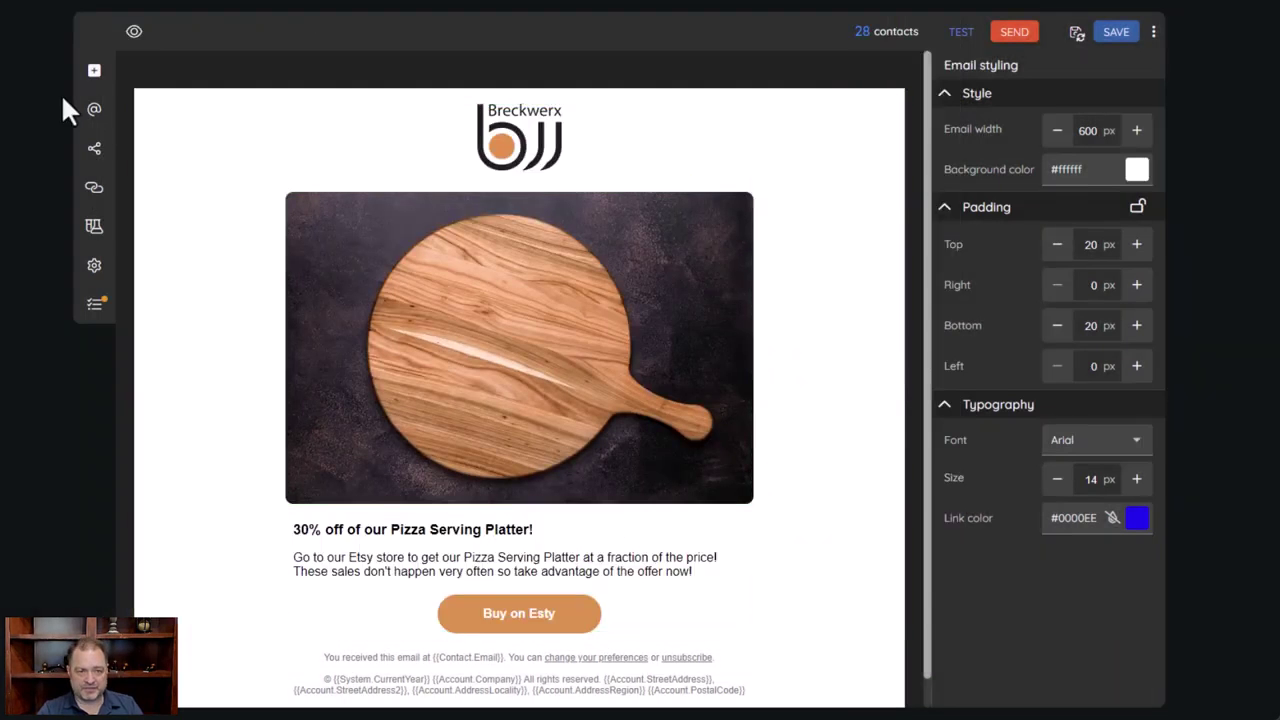
Step: Open the email's header information and look at subject line variations 1 and 2
left_click(94, 111)
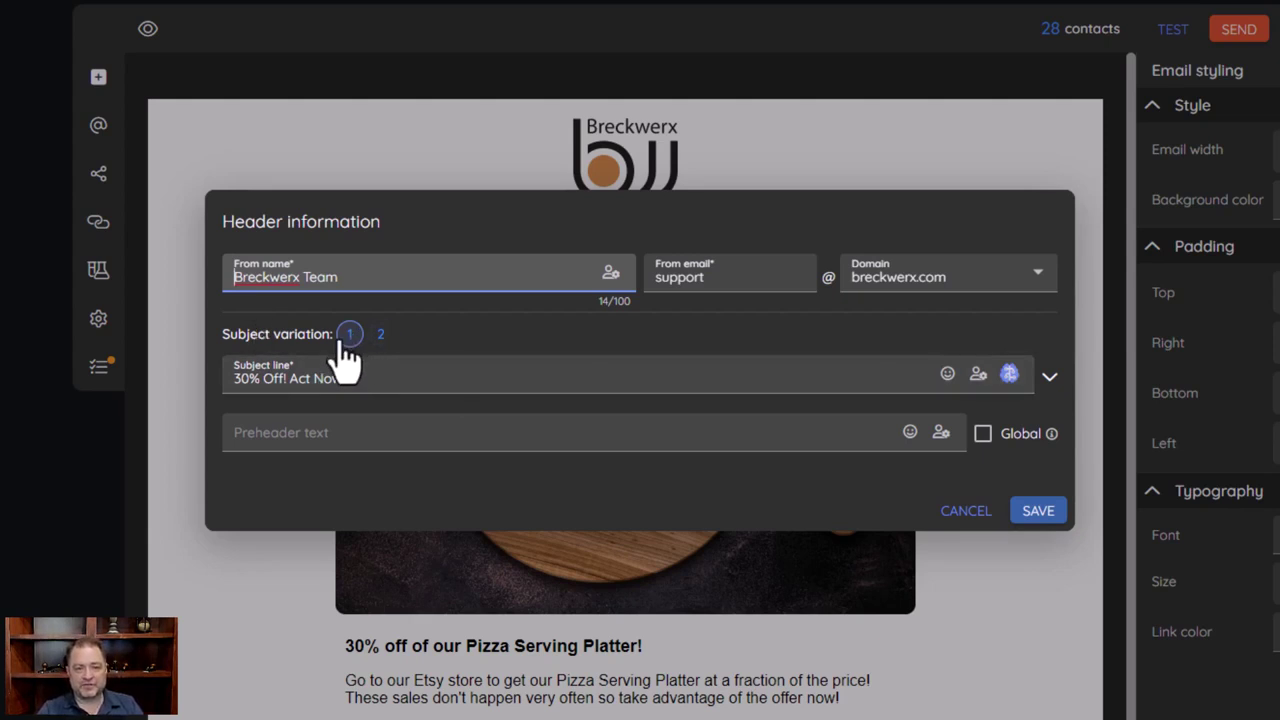
left_click_drag(360, 378, 236, 380)
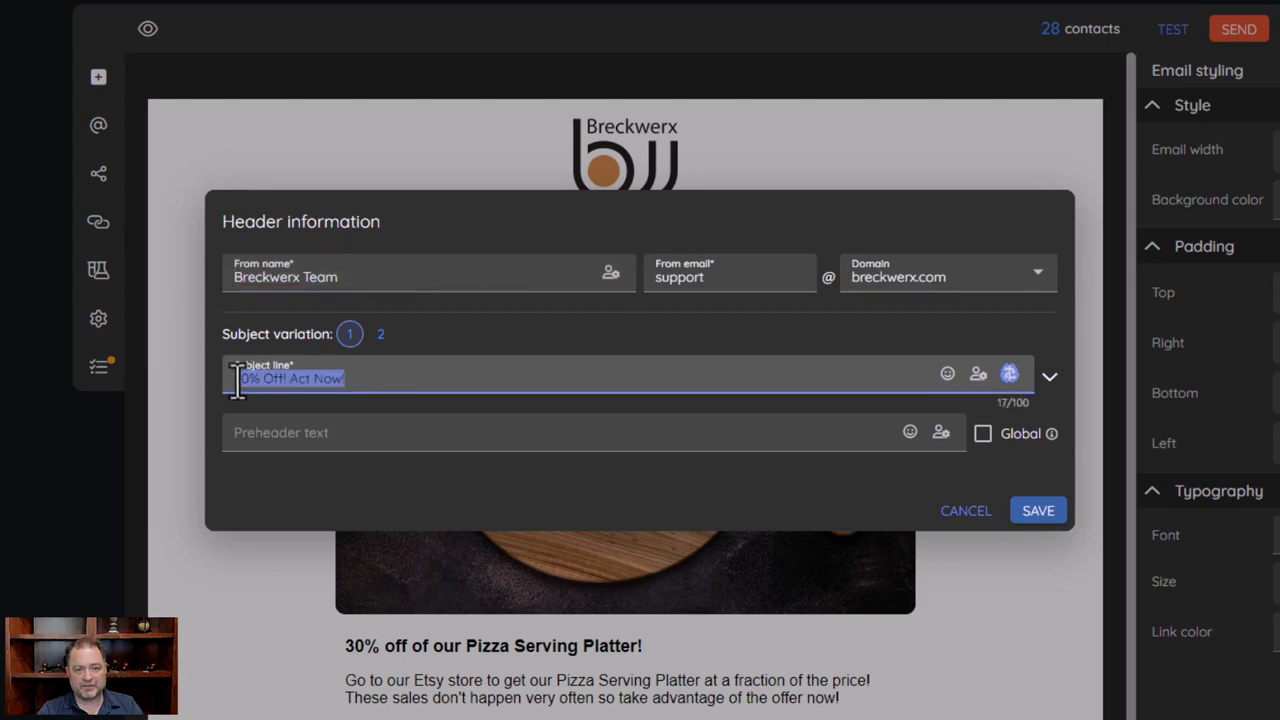
left_click(376, 378)
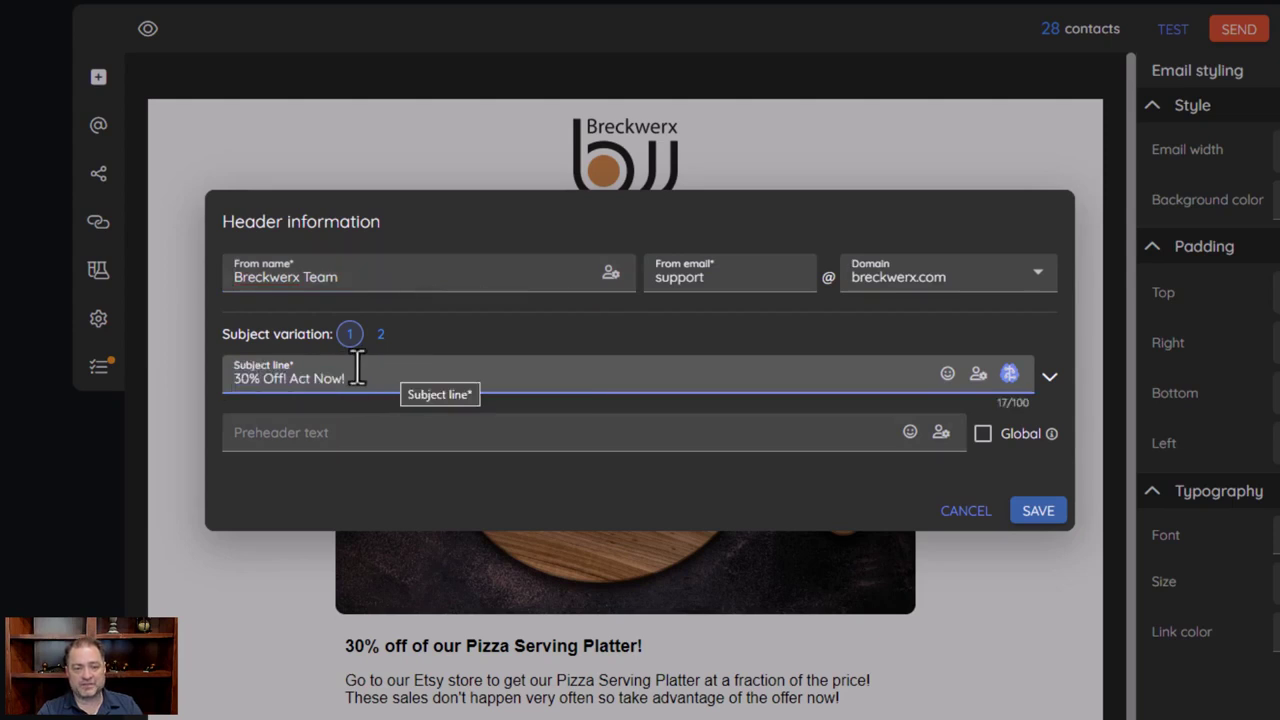
left_click(380, 334)
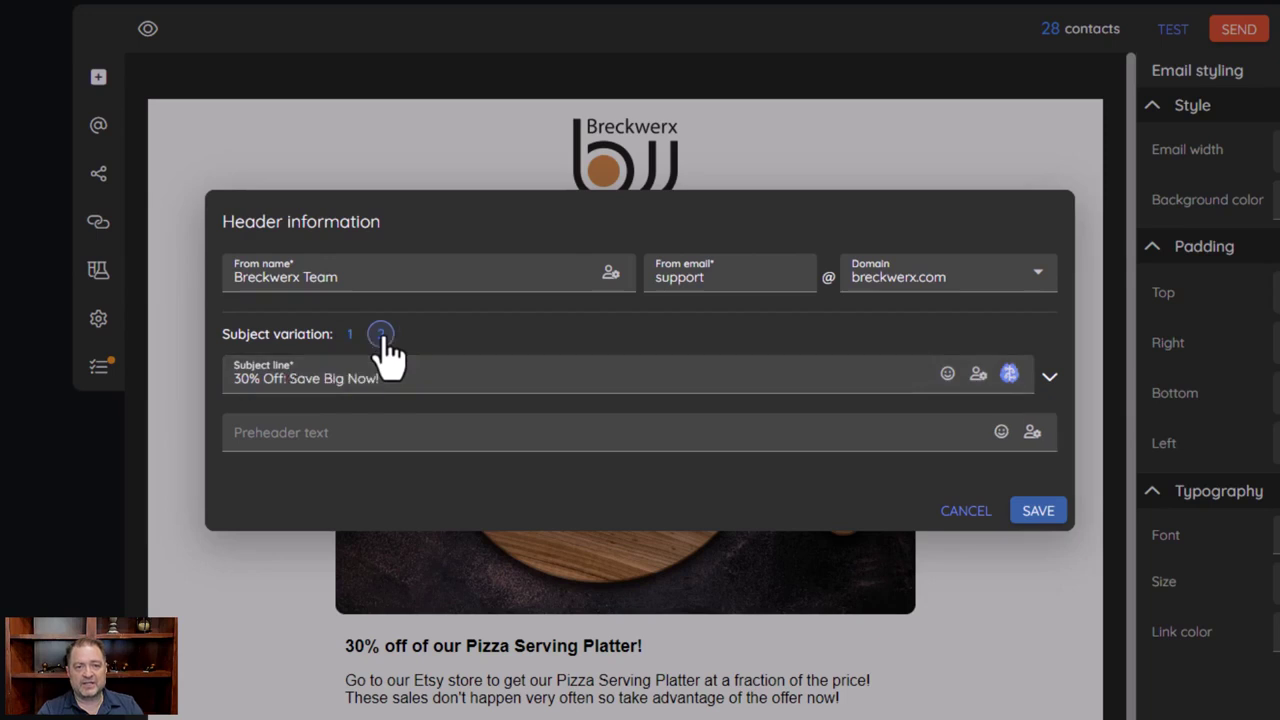
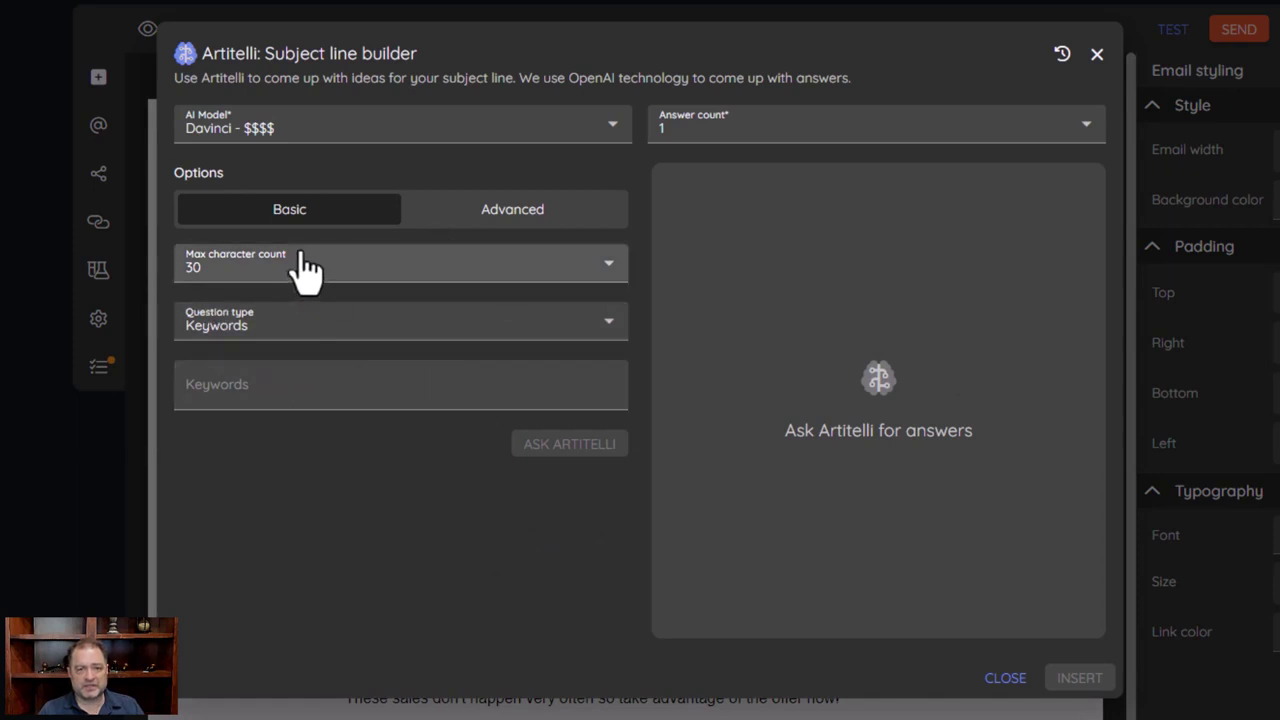
Step: Ask Artitelli for 2 subject line ideas of at most 30 characters using the keywords Woodworking and Lighting
left_click(265, 387)
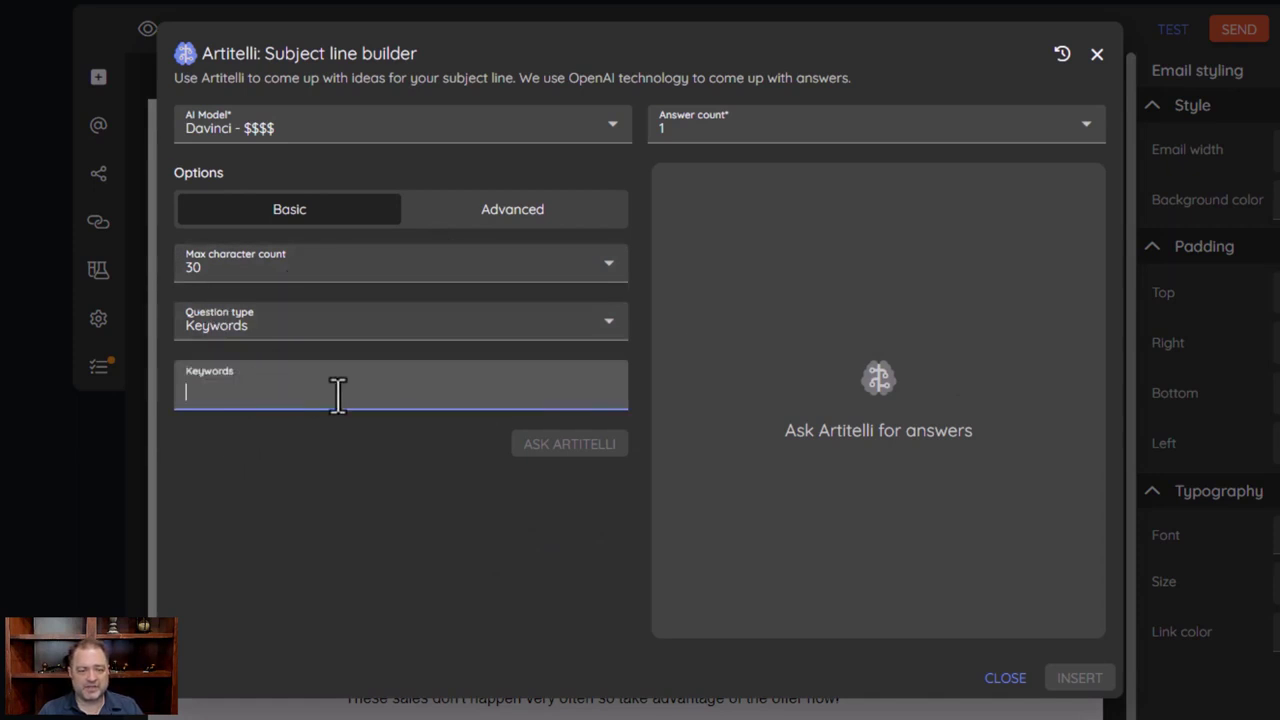
type("Woodworking")
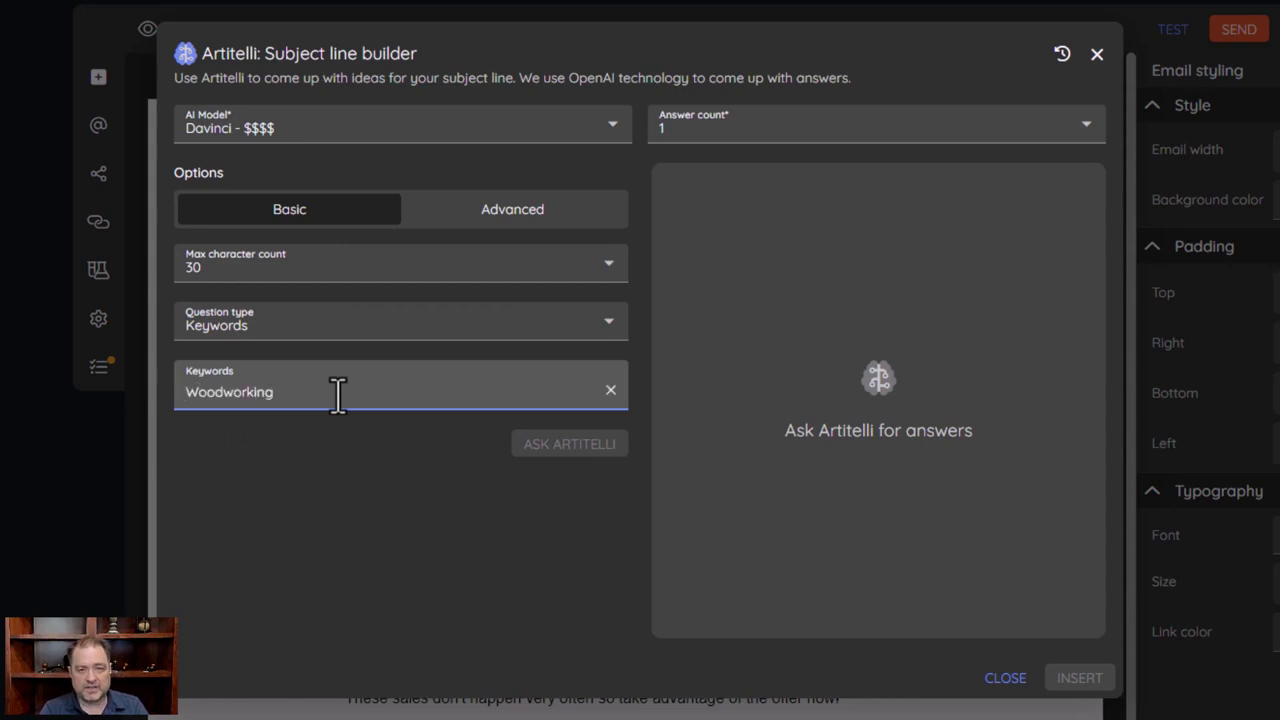
key("Return")
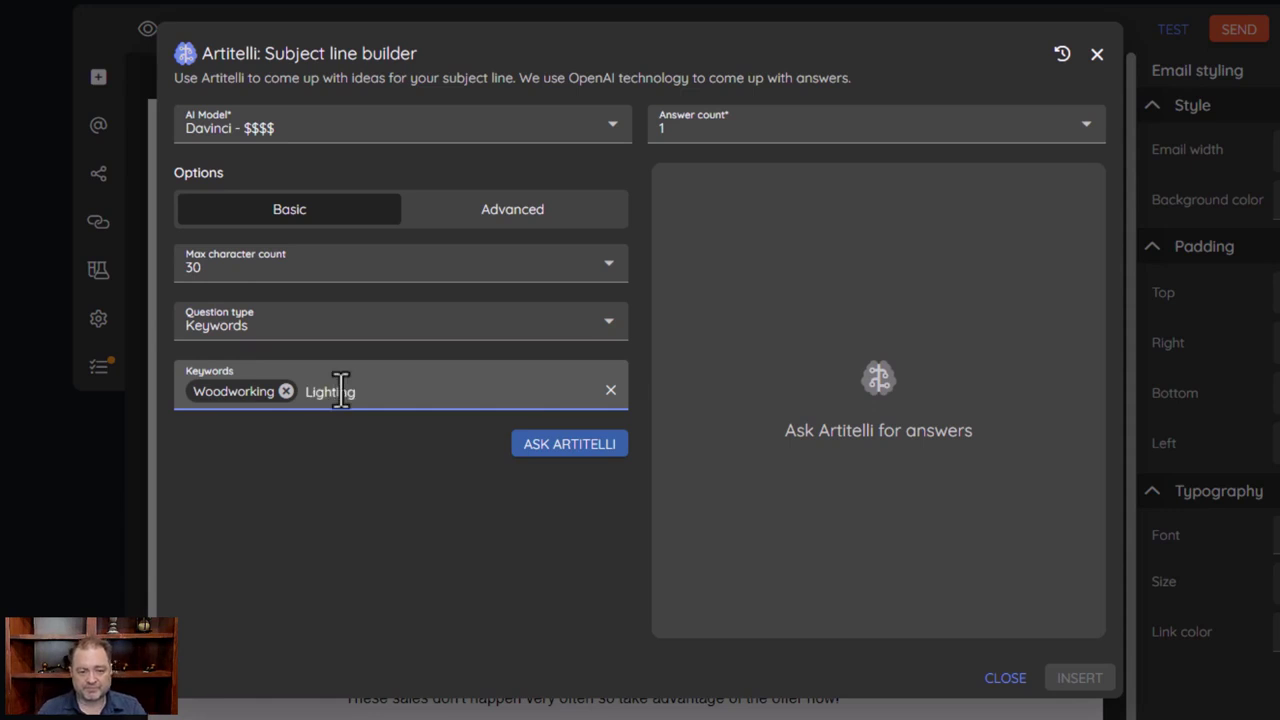
left_click(762, 135)
left_click(697, 210)
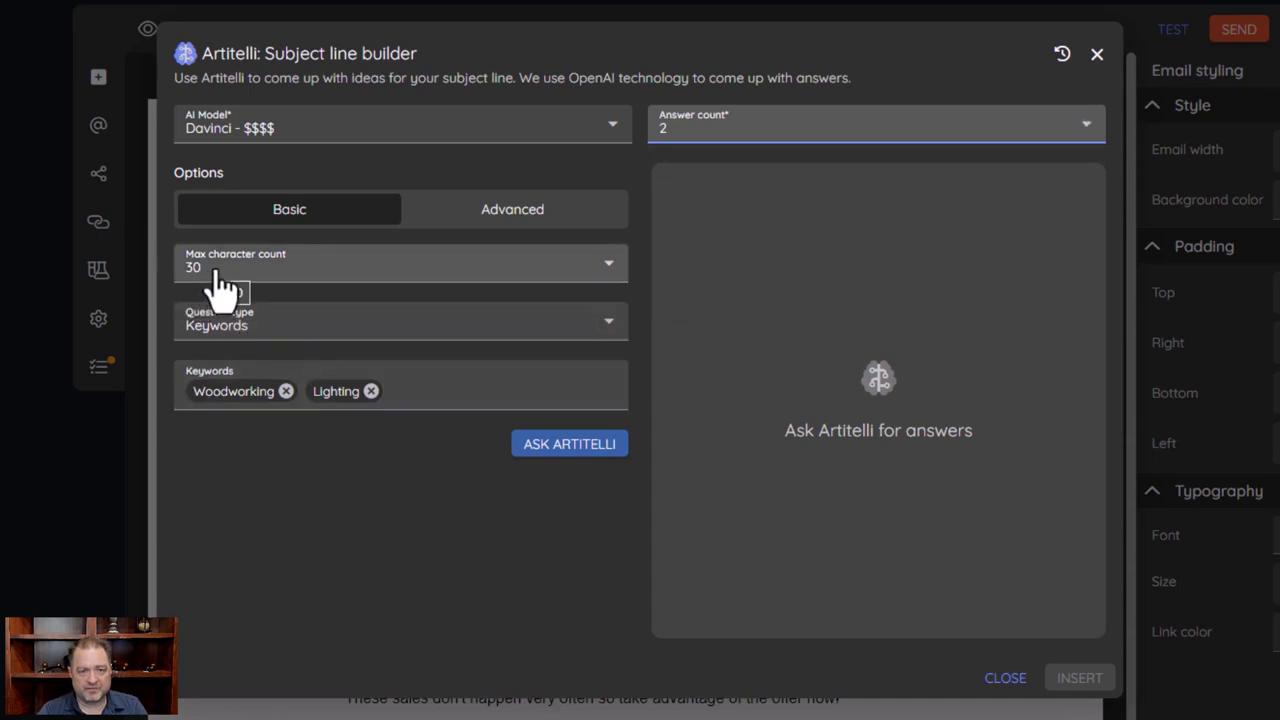
left_click(558, 448)
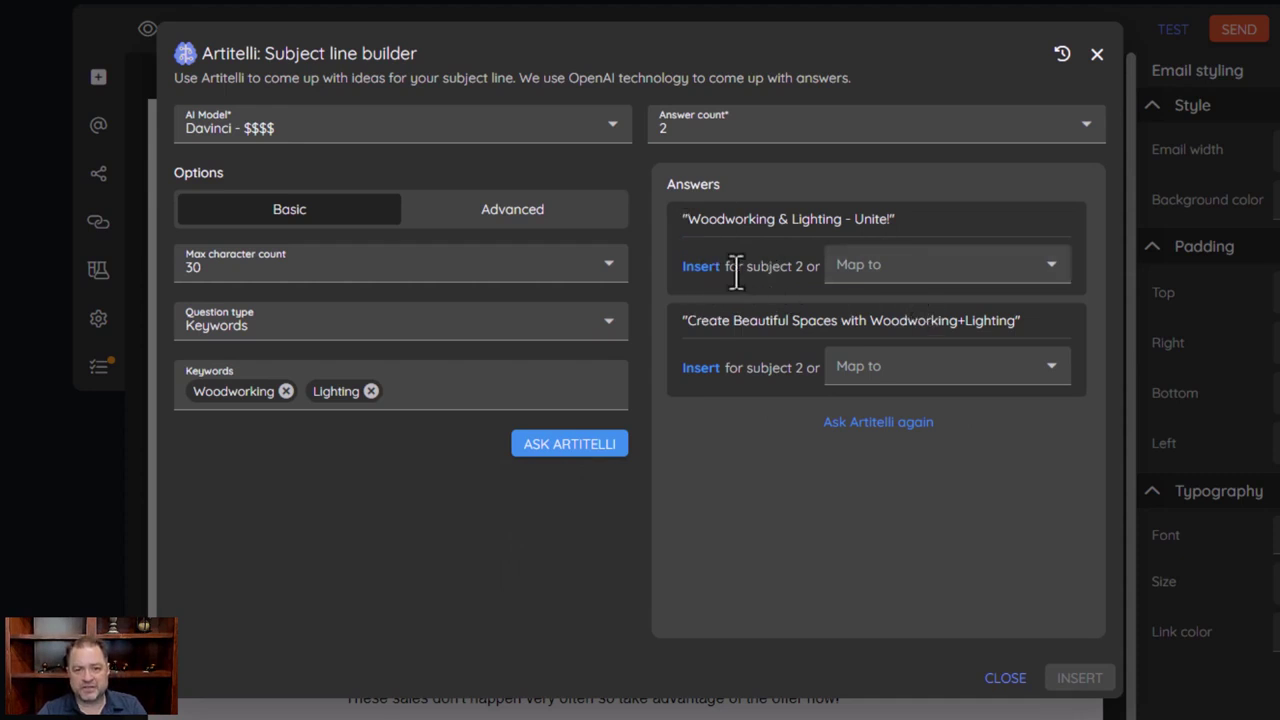
Step: Map the first Artitelli answer to Subject 1 and the second to Subject 2, then close the builder and header information without applying them
left_click(879, 288)
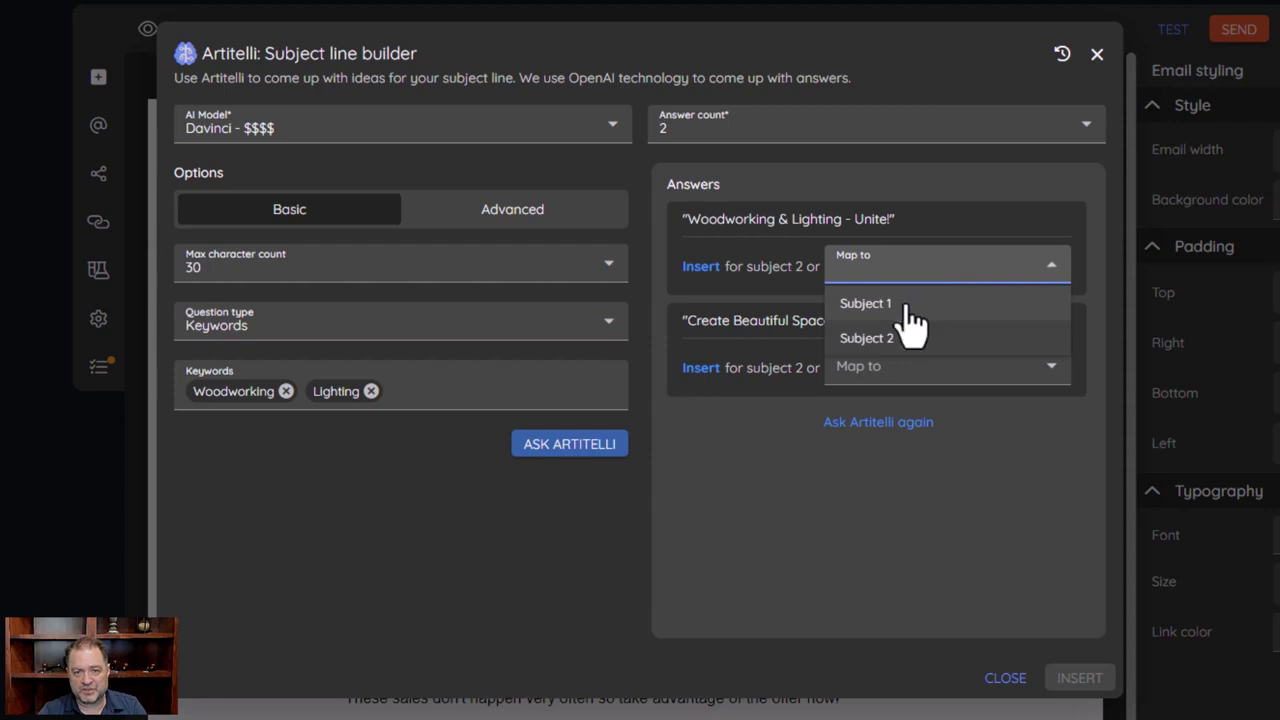
left_click(885, 306)
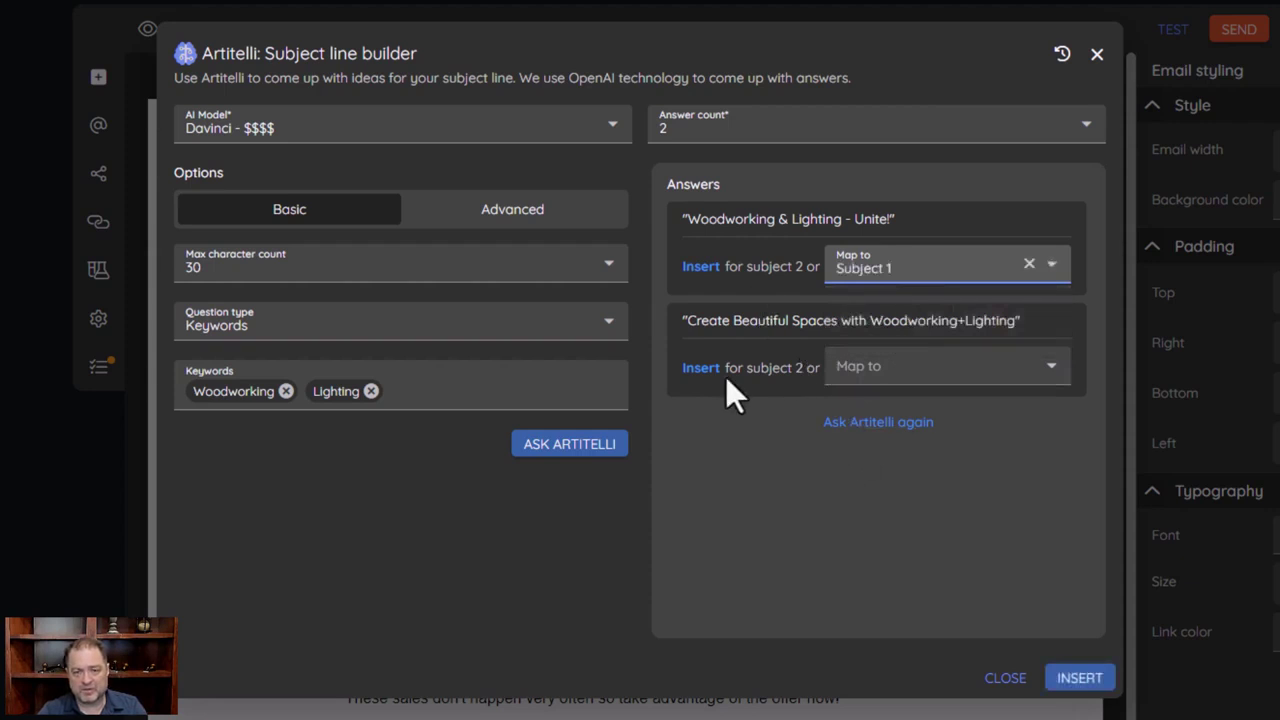
left_click(866, 372)
left_click(870, 442)
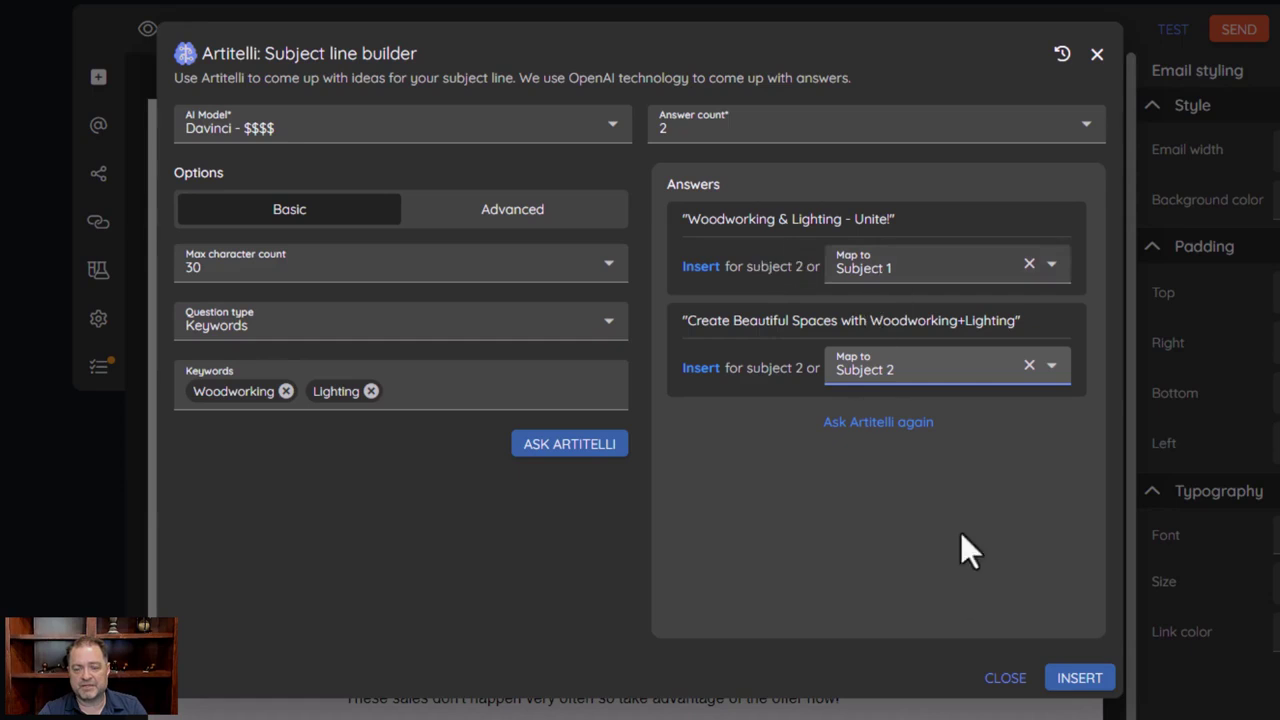
left_click(1005, 680)
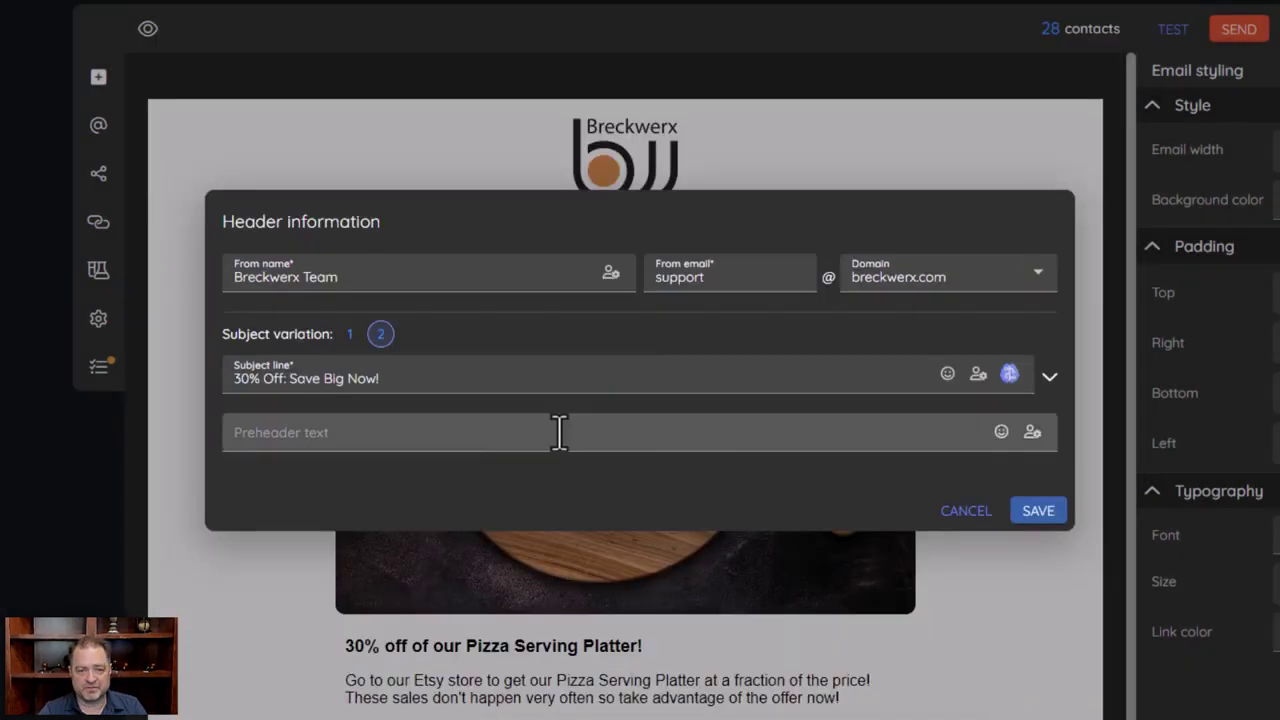
left_click(965, 520)
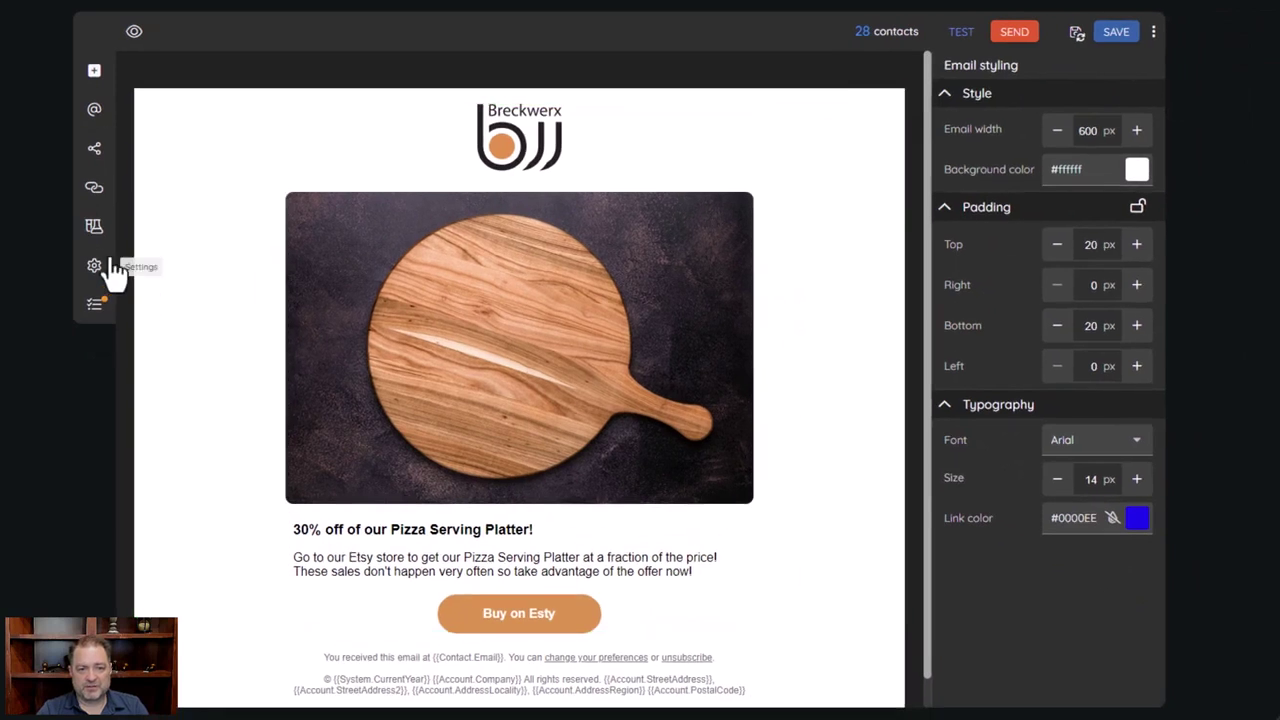
Step: Set the multivariate test's content variations to 2, save the test settings, and open content variation 2
left_click(94, 227)
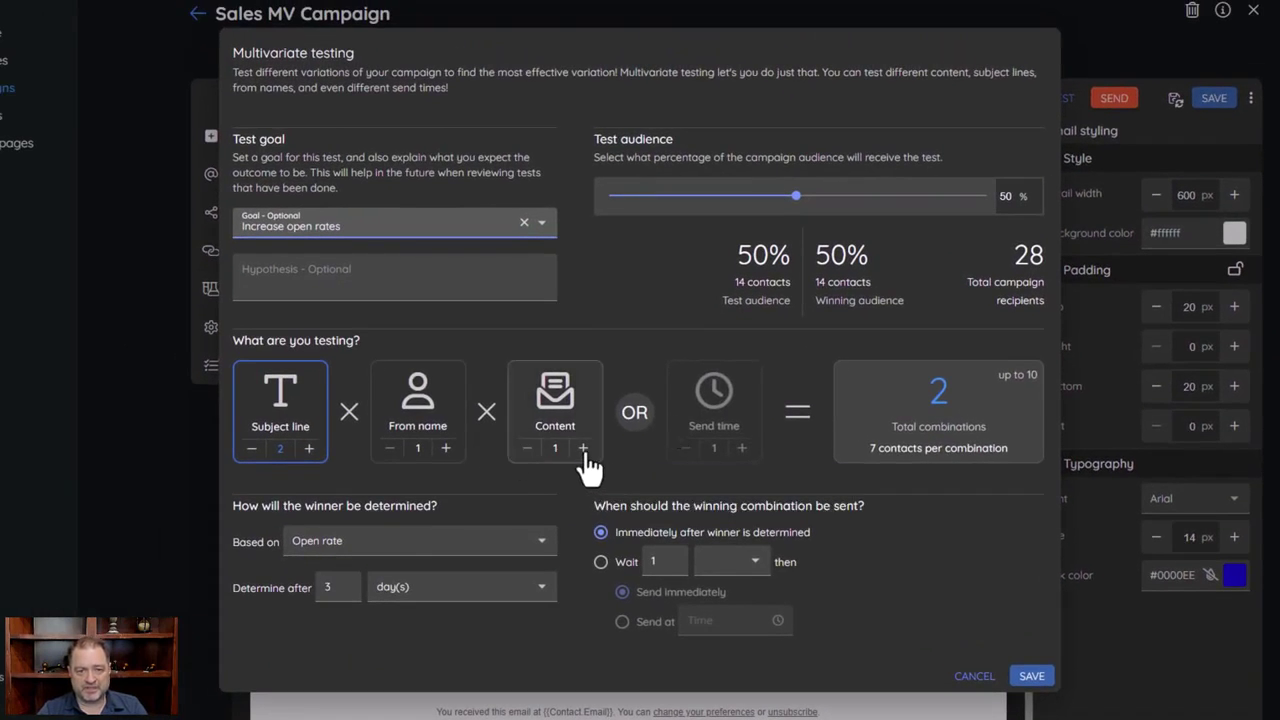
left_click(537, 423)
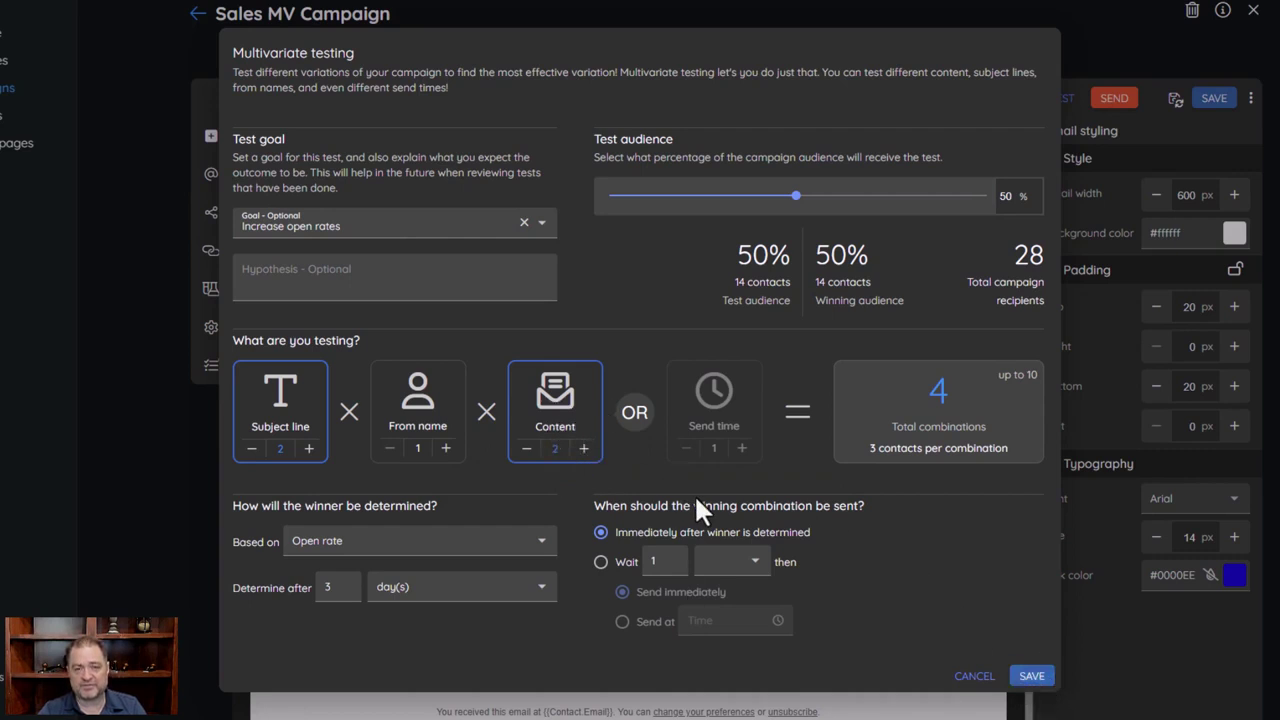
left_click(1031, 676)
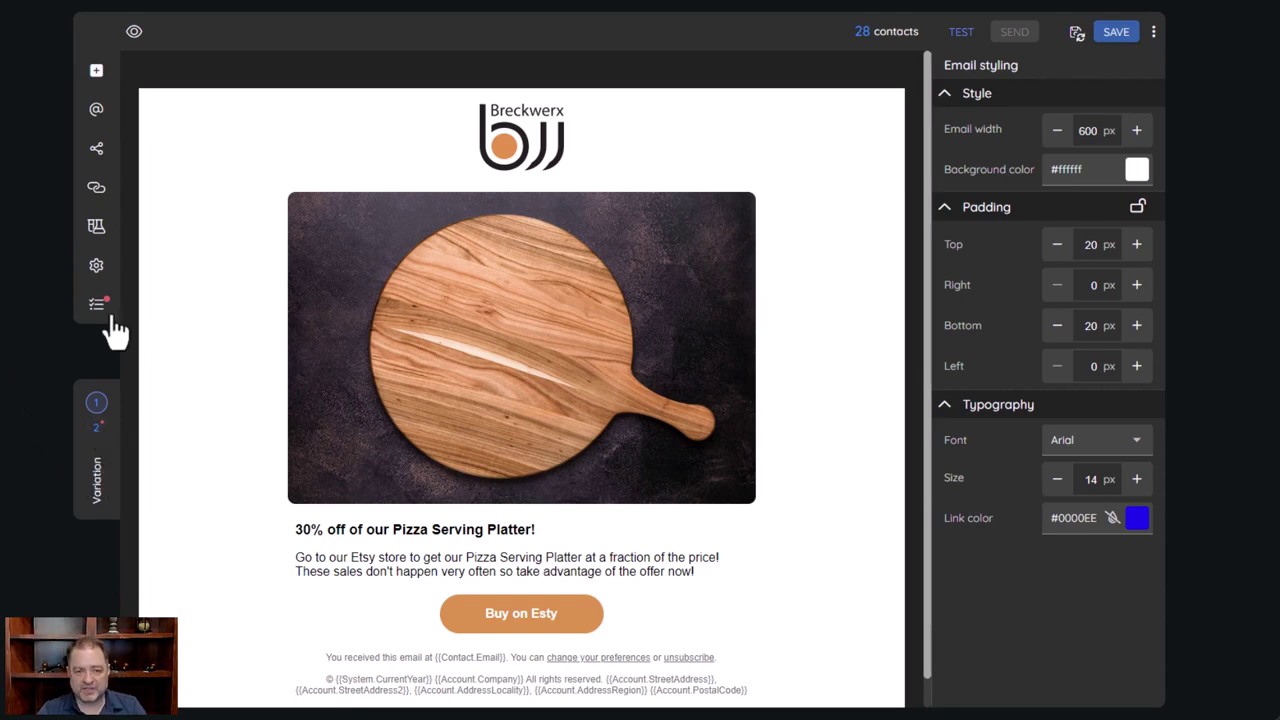
left_click(102, 438)
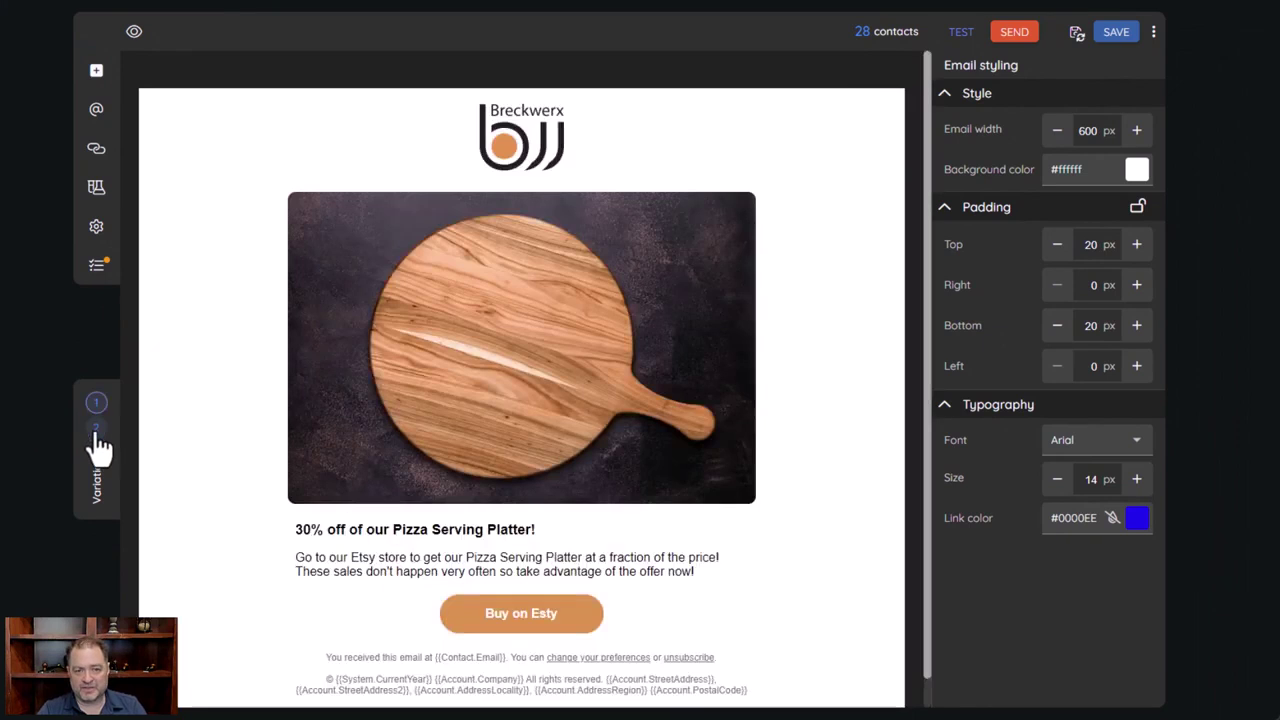
left_click(96, 428)
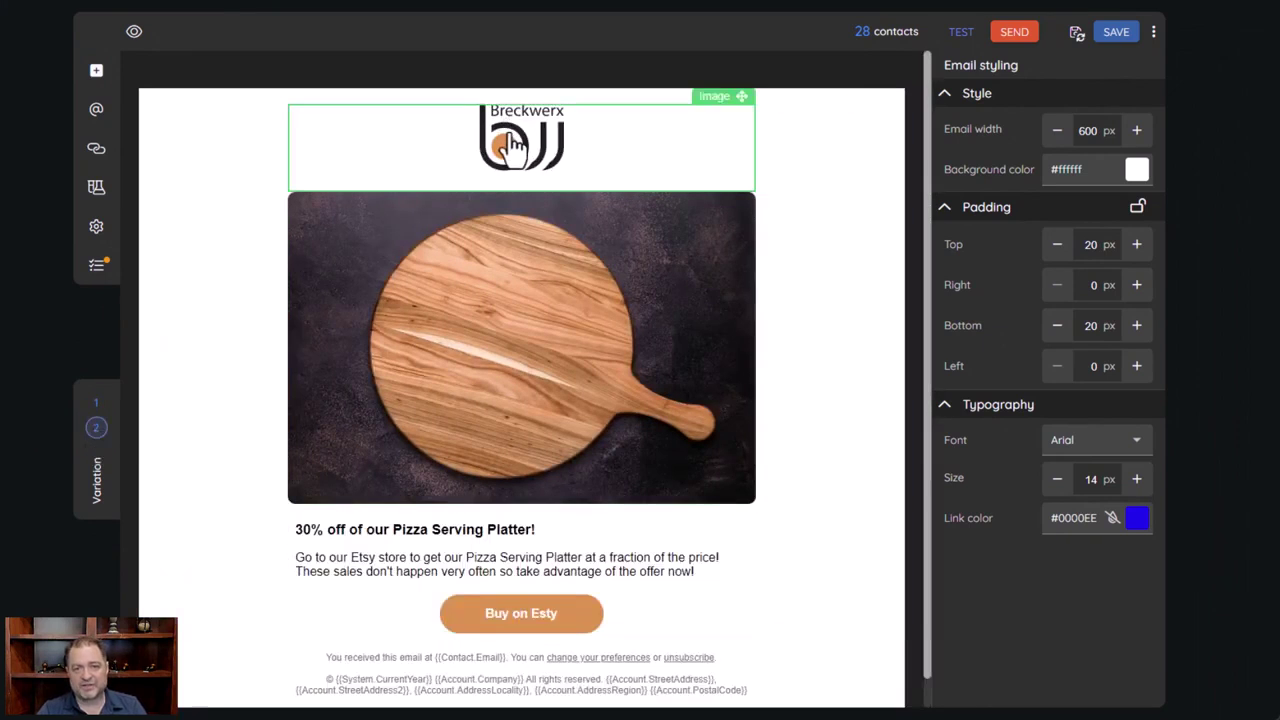
Step: Replace the logo above the cutting board image in content variation 2 with Favicon.png from the image library
left_click(511, 138)
left_click(1043, 235)
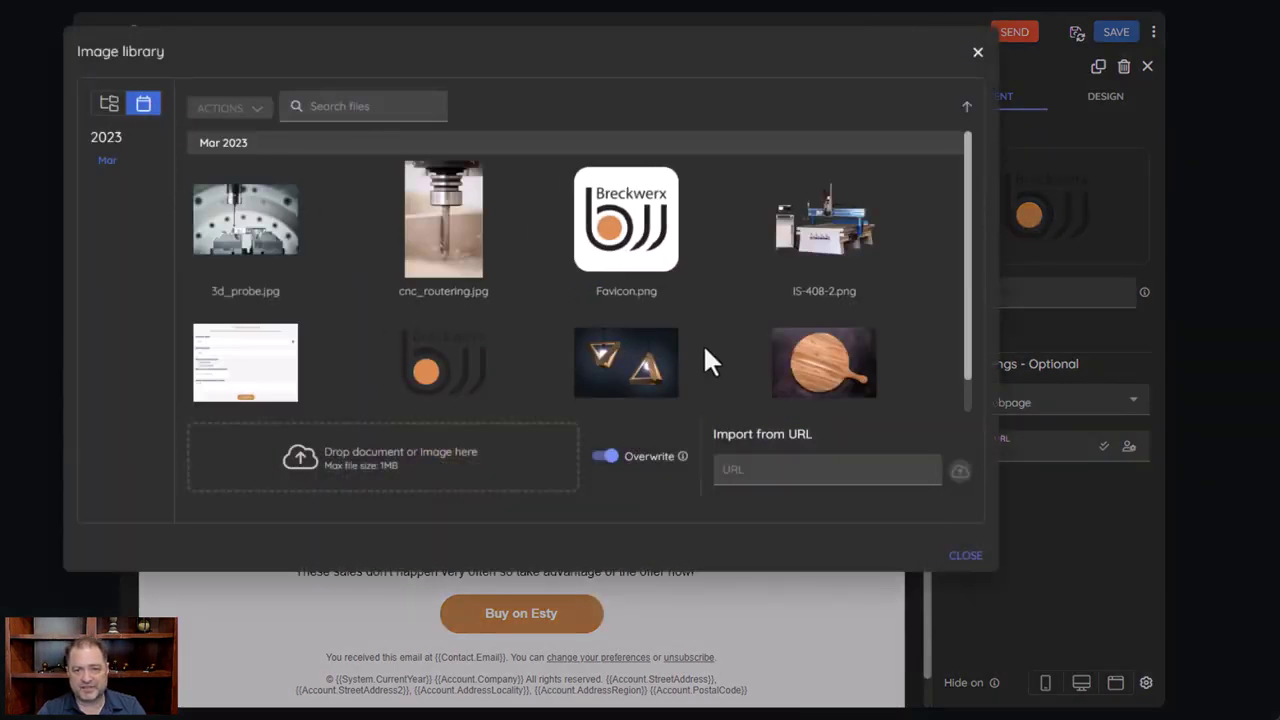
mouse_move(443, 391)
scroll(449, 391, "down", 1)
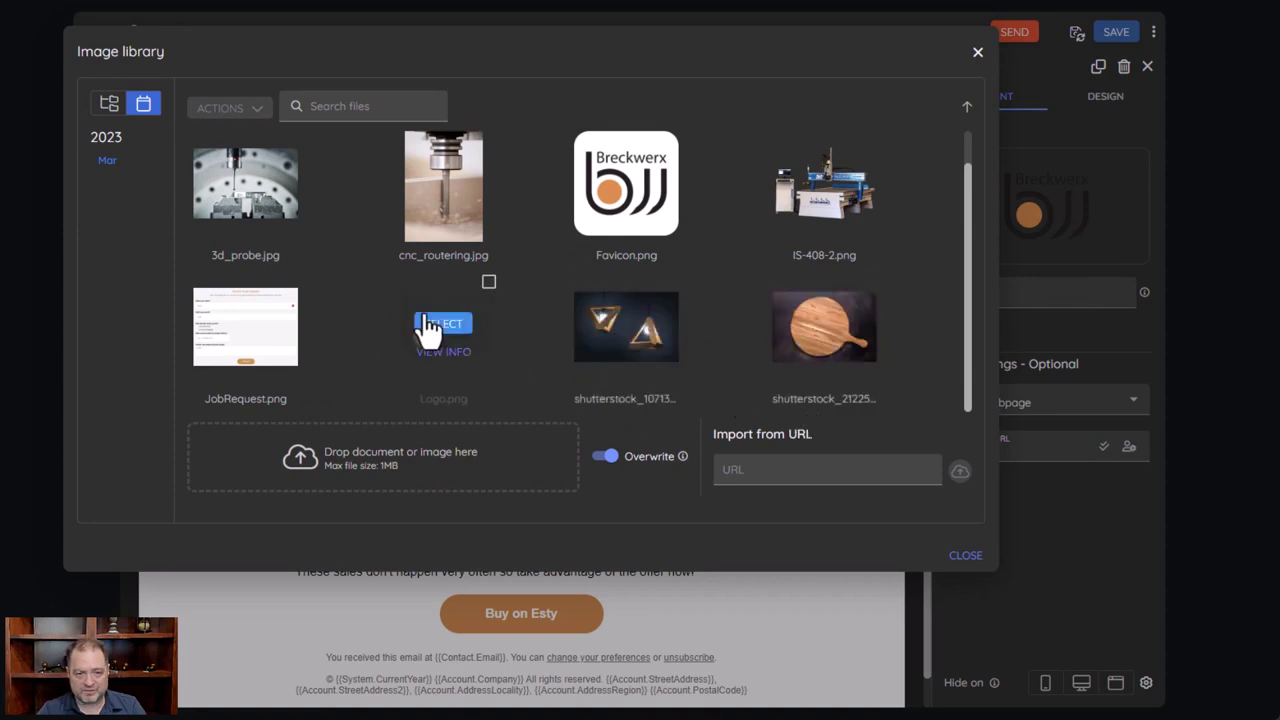
left_click(618, 183)
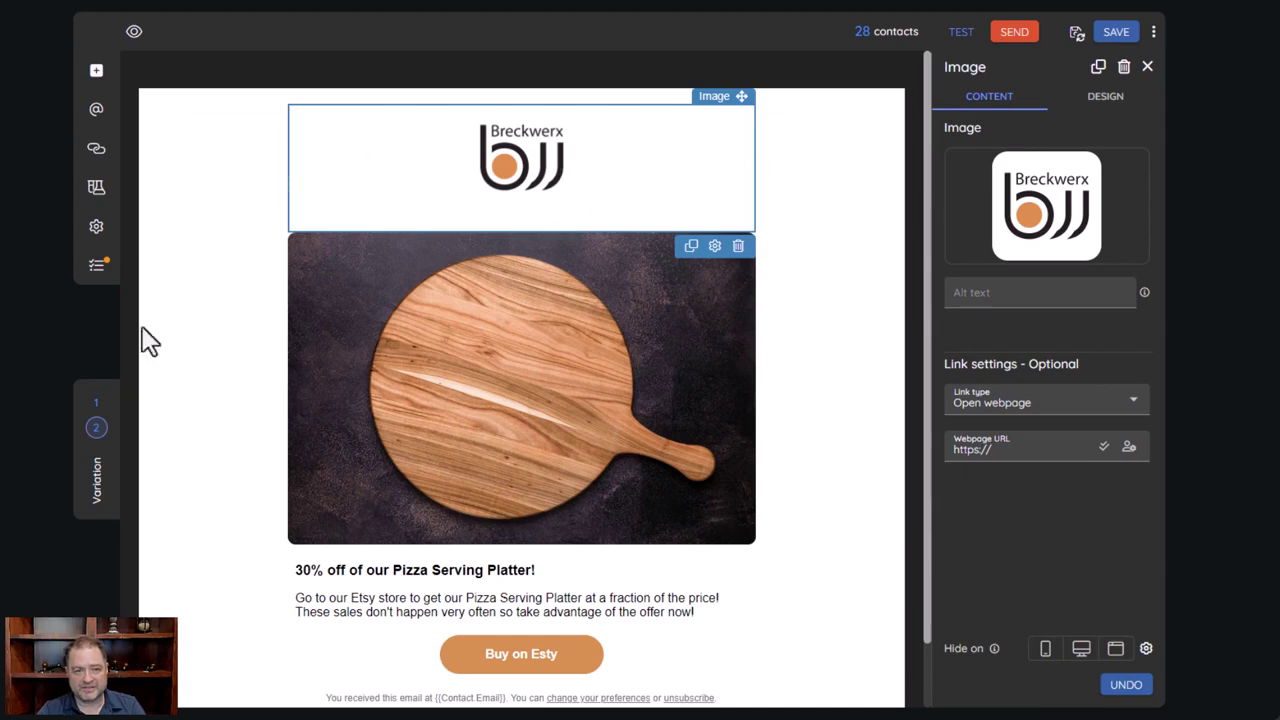
left_click(100, 420)
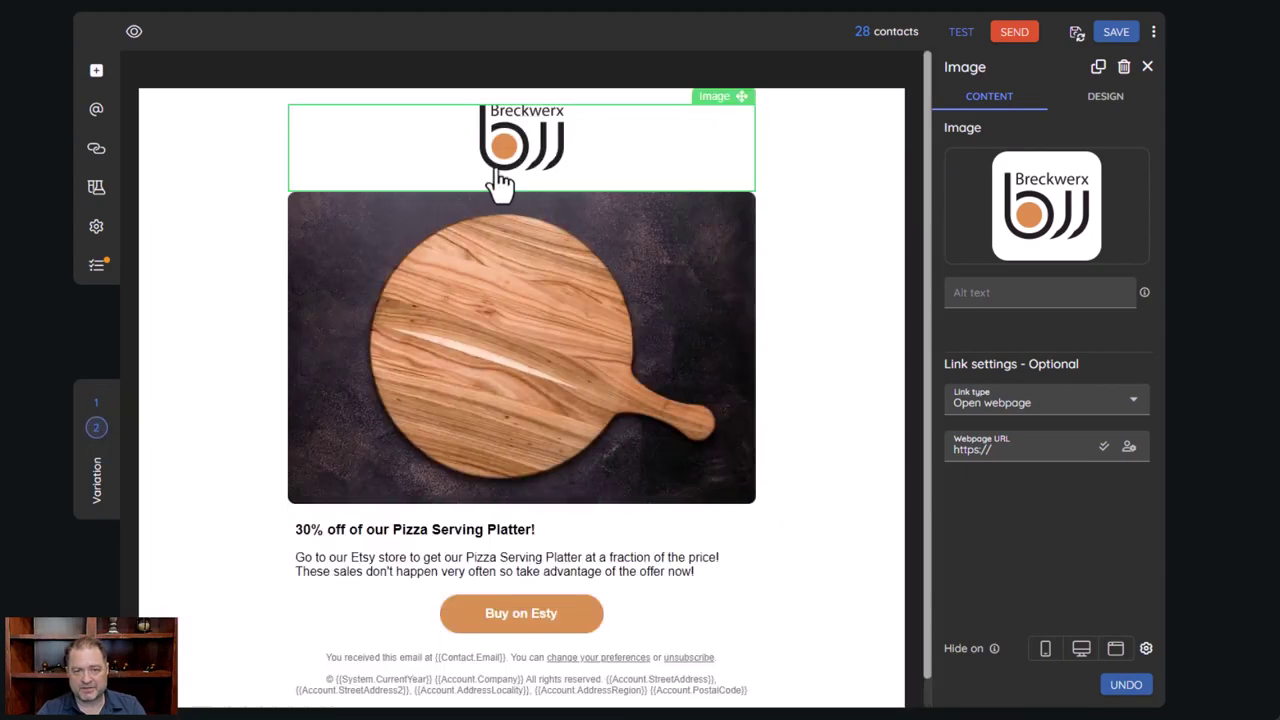
Step: Replace the logo in content variation 2 with 3d_probe.jpg from the image library and save the campaign
left_click(563, 149)
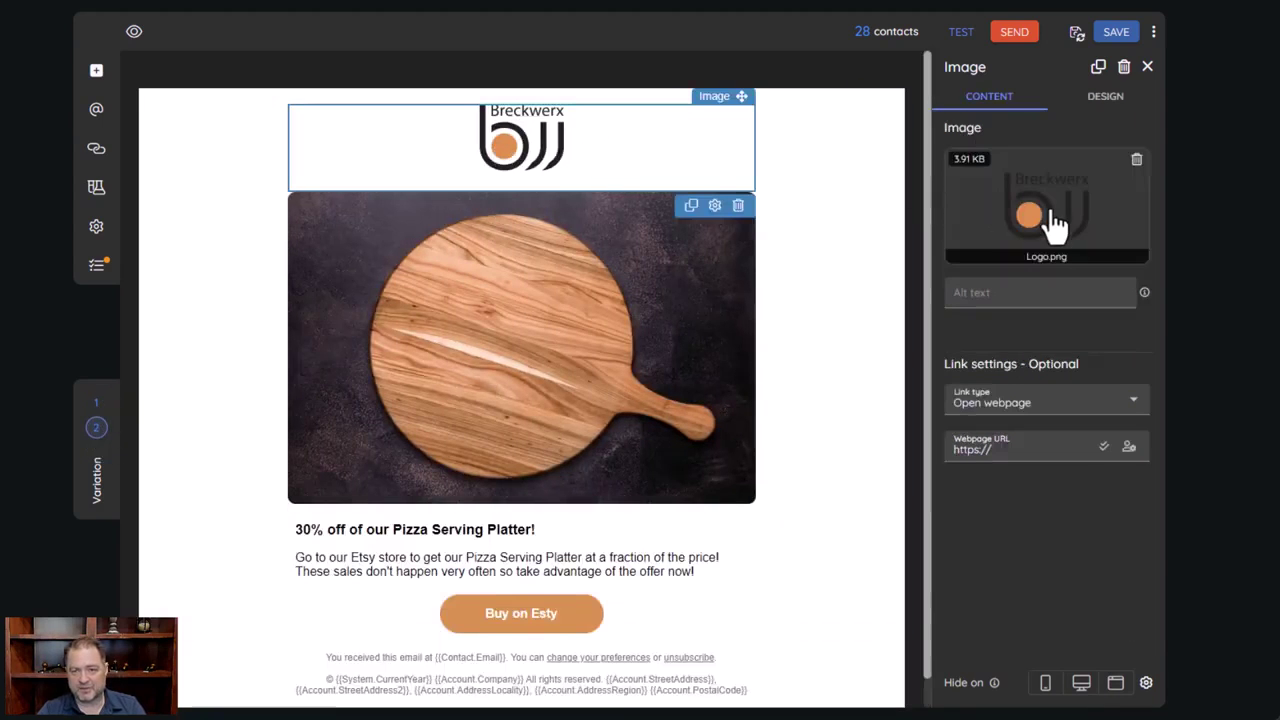
left_click(1052, 220)
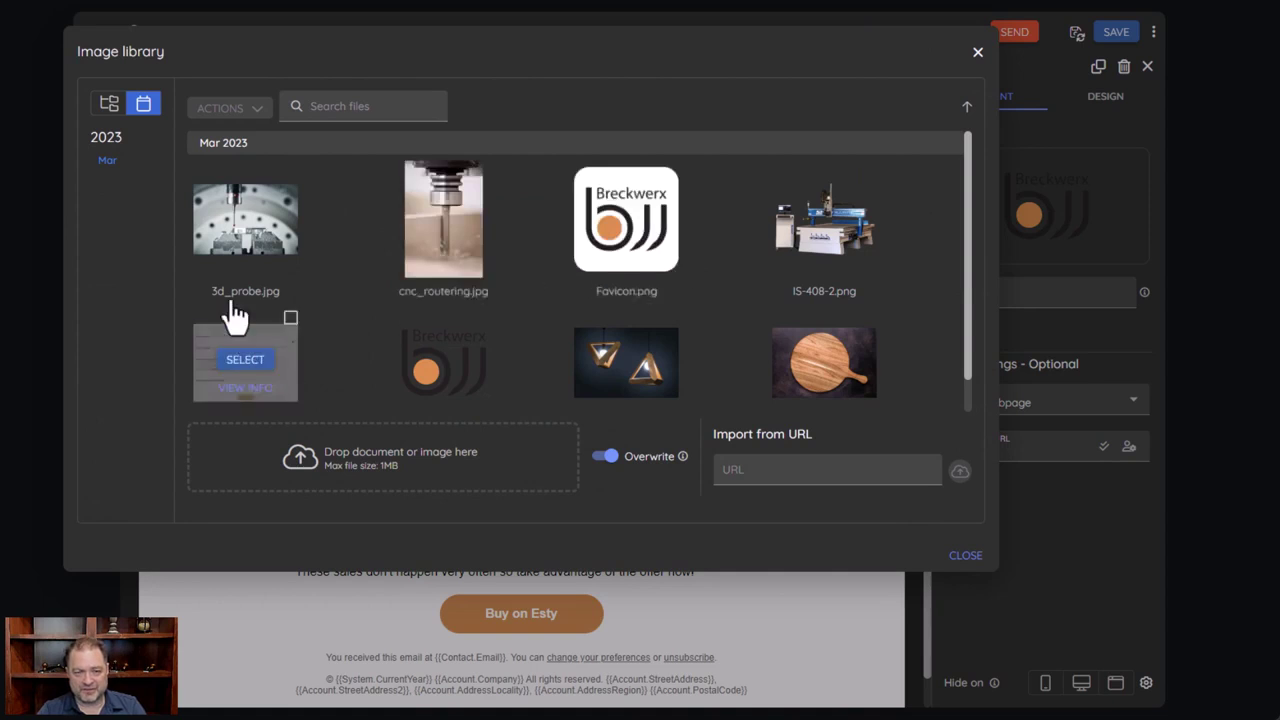
left_click(245, 217)
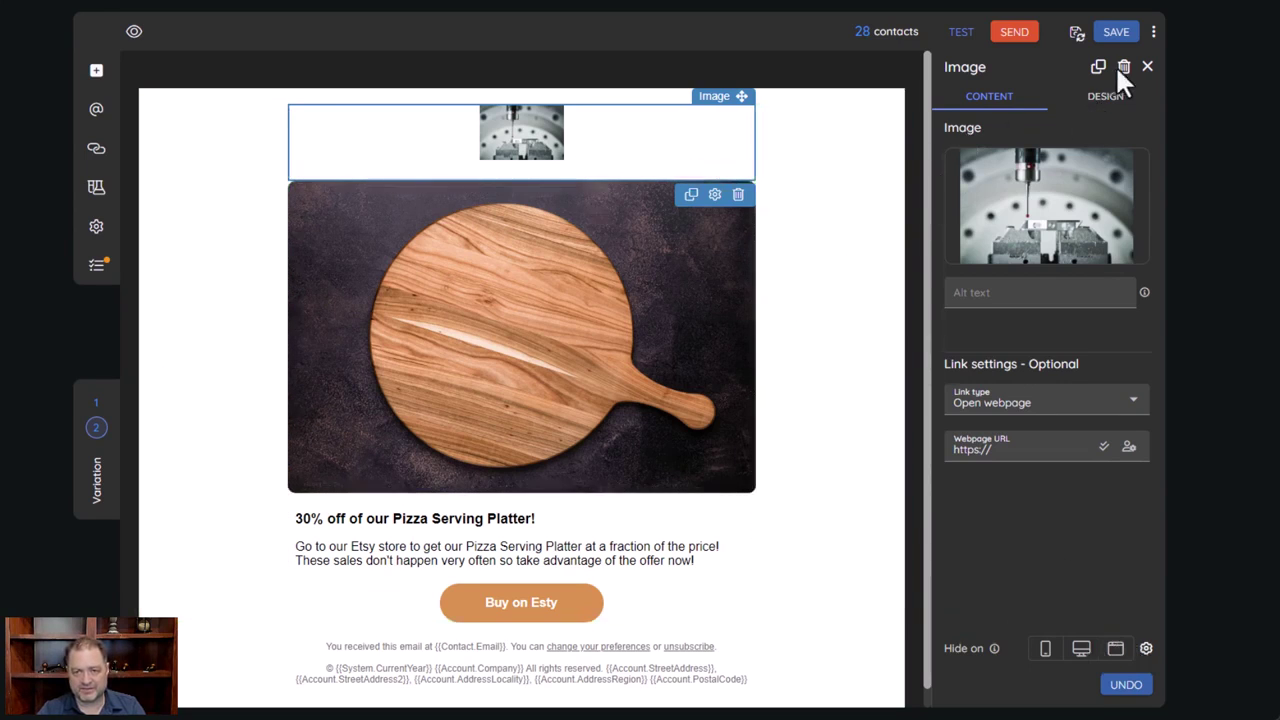
left_click(1114, 34)
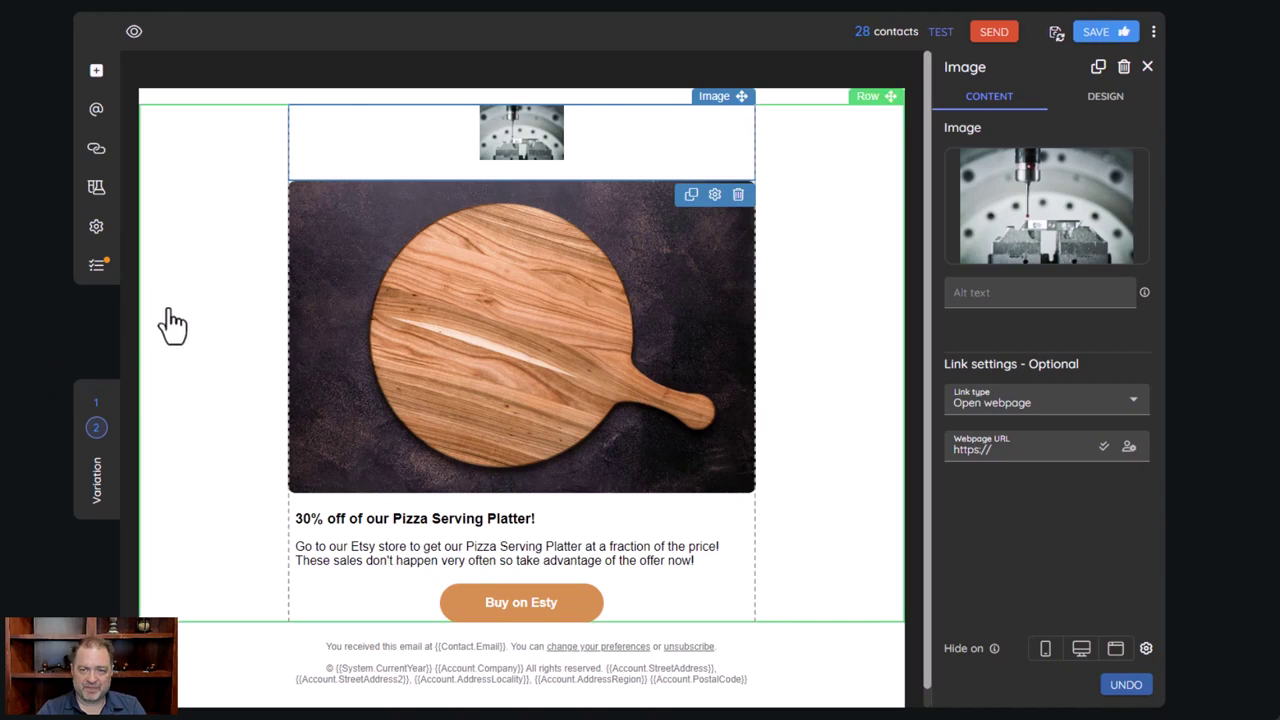
Step: Compare content variations 1 and 2, and review the test audience percentage in the multivariate settings without saving
left_click(97, 410)
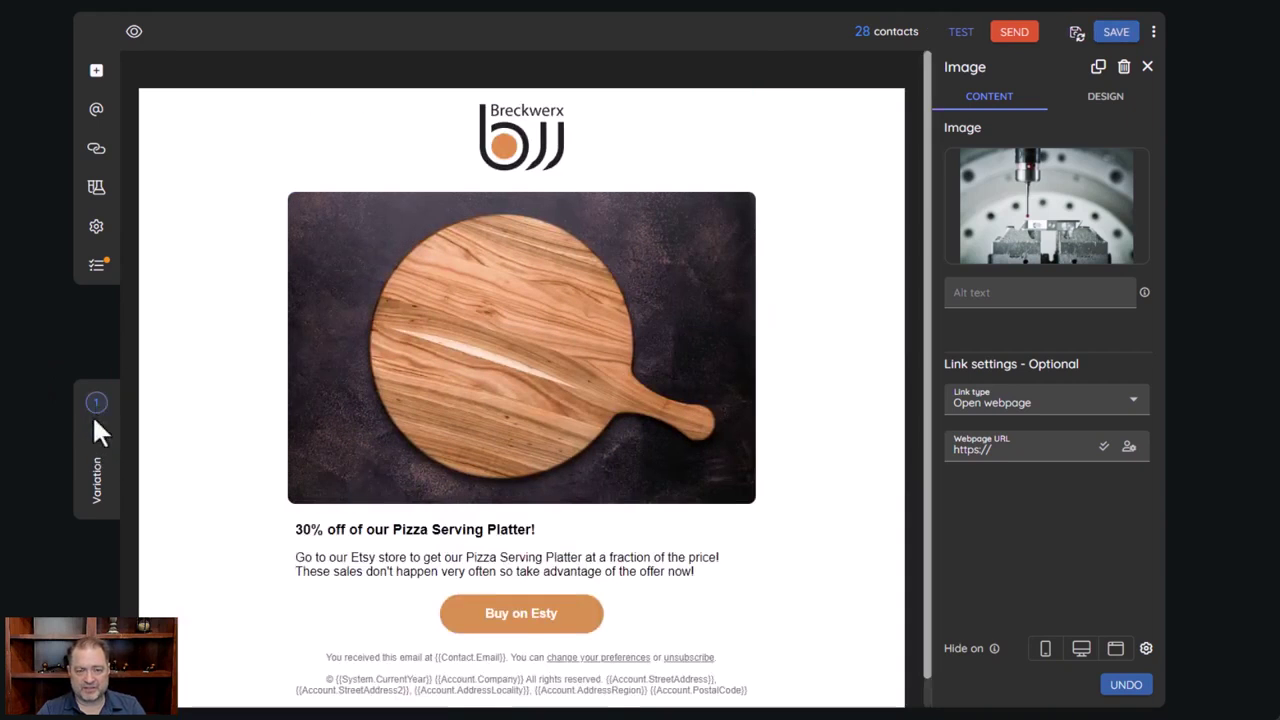
left_click(96, 428)
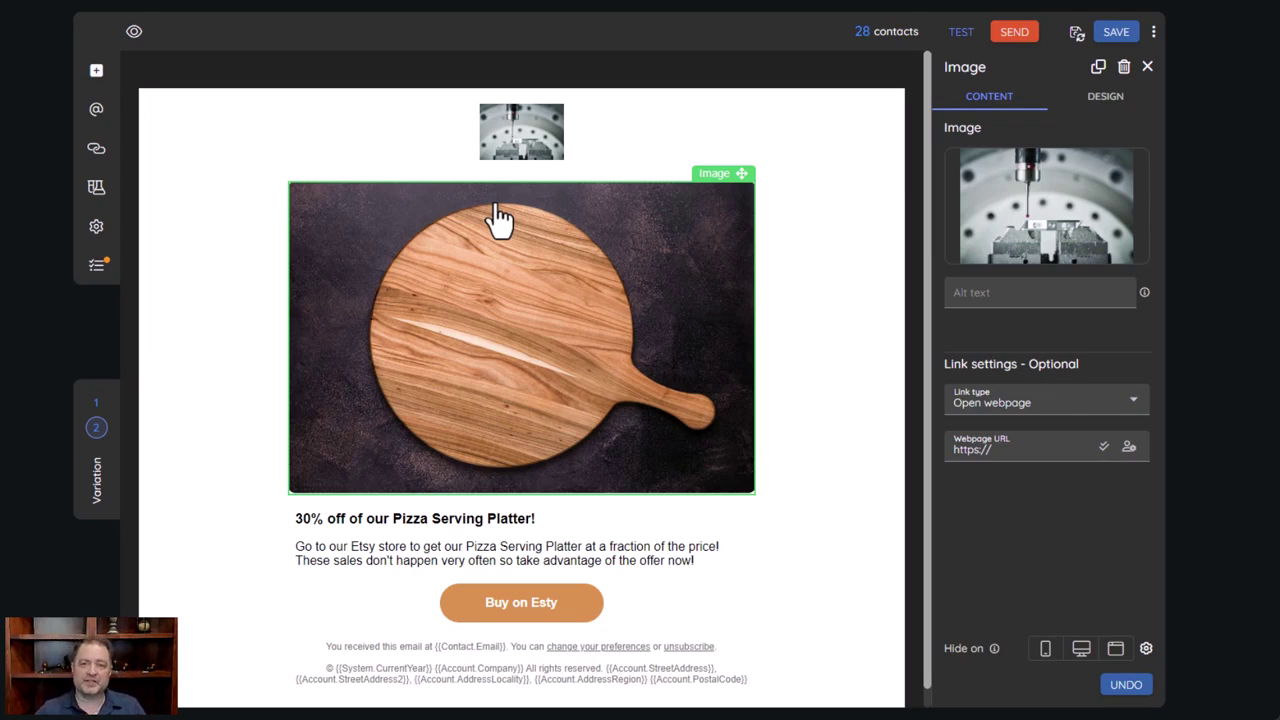
left_click(96, 187)
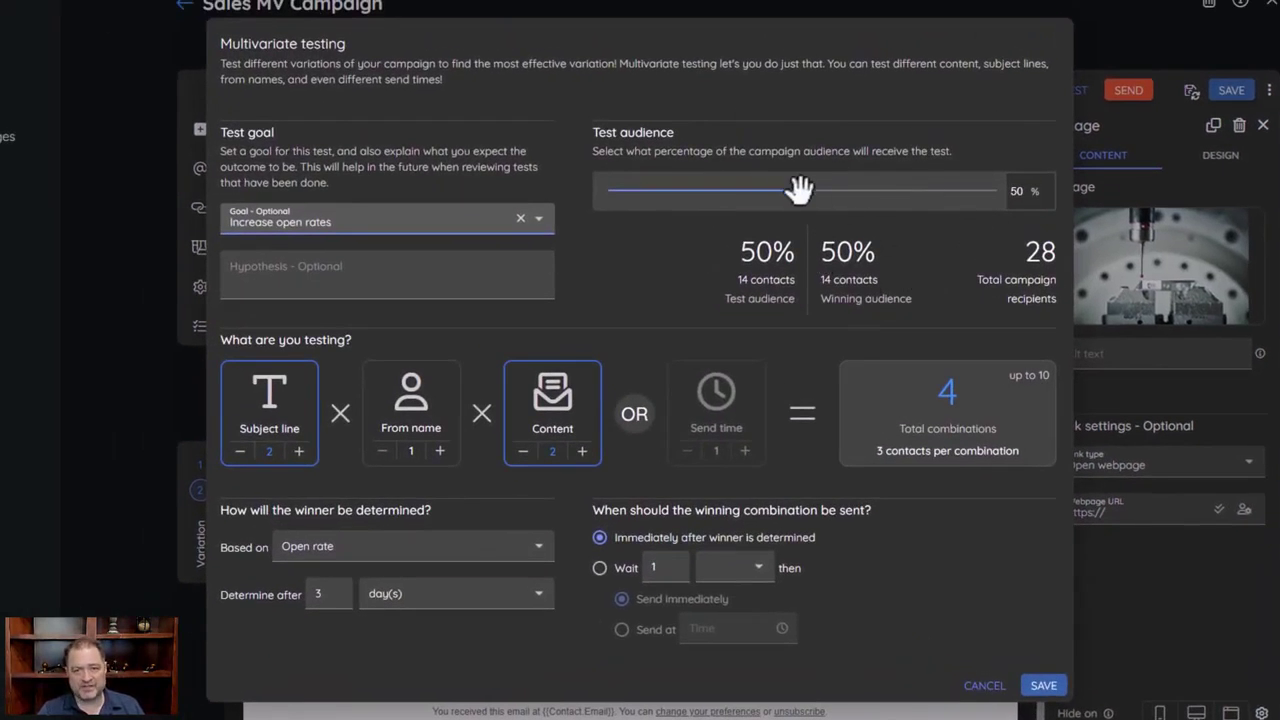
left_click(1017, 192)
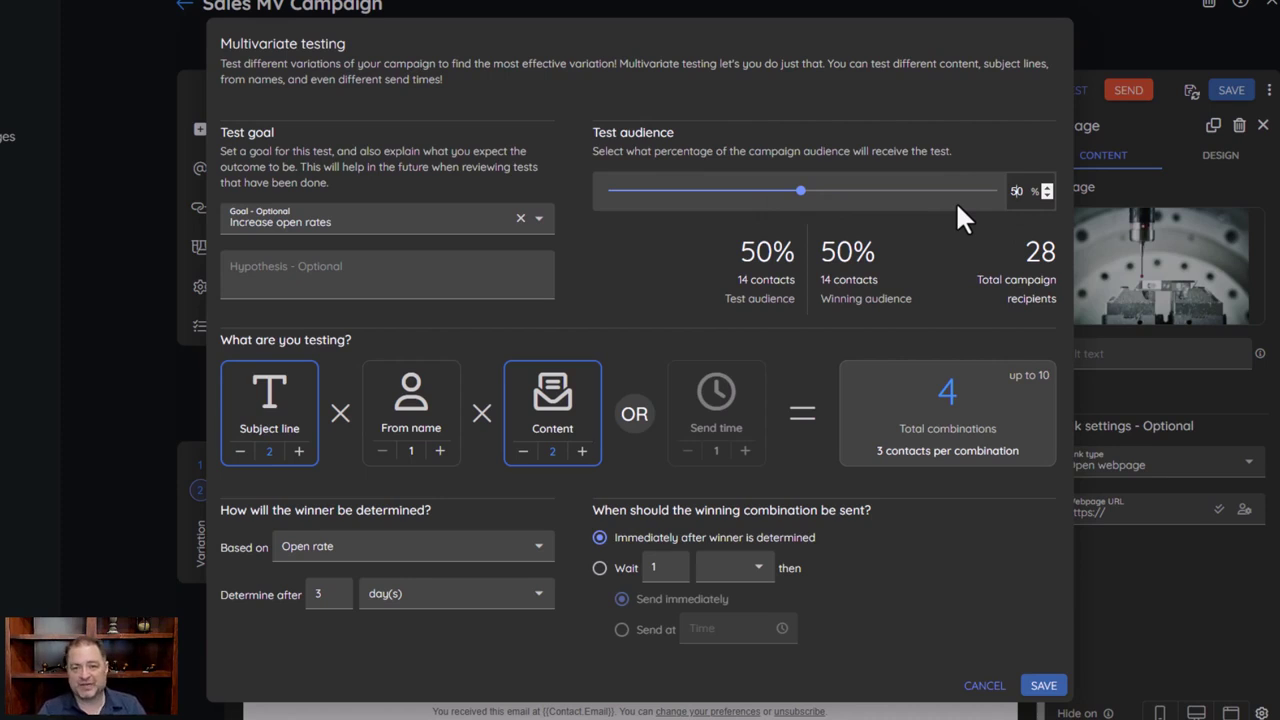
left_click(980, 686)
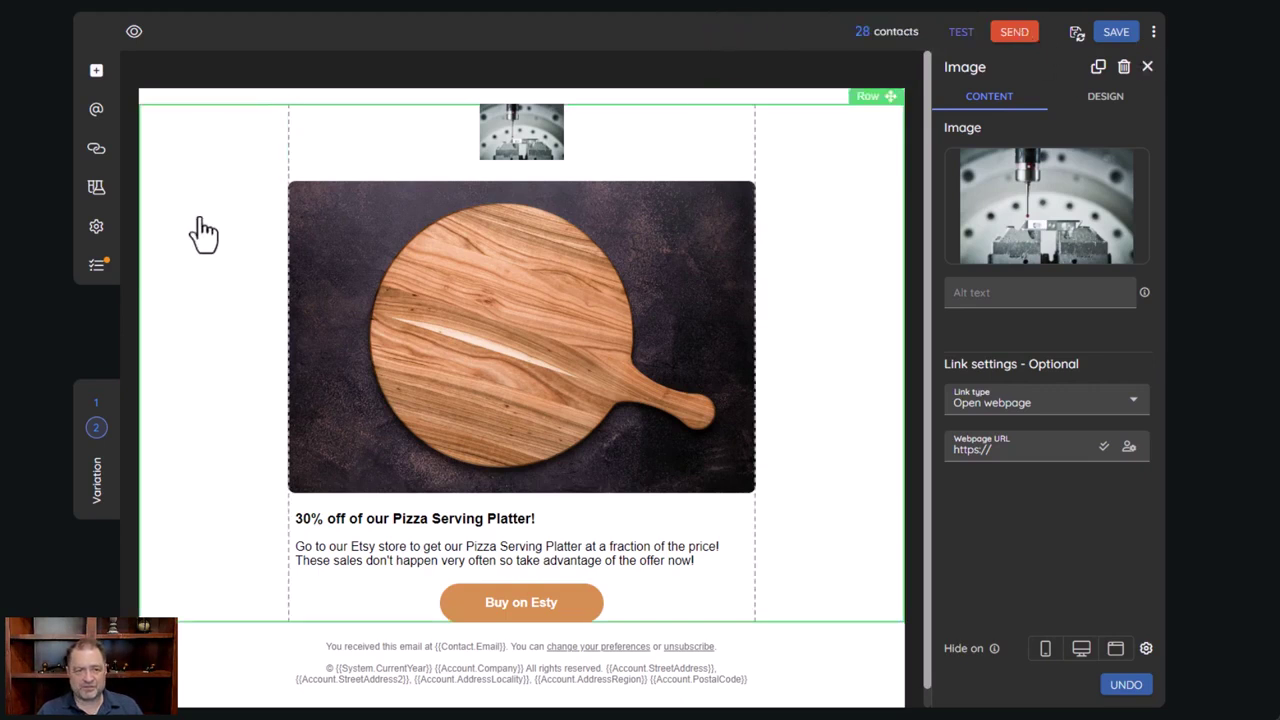
Step: Look through the campaign checklist to its end and close it
left_click(96, 265)
scroll(700, 285, "down", 4)
left_click(1023, 670)
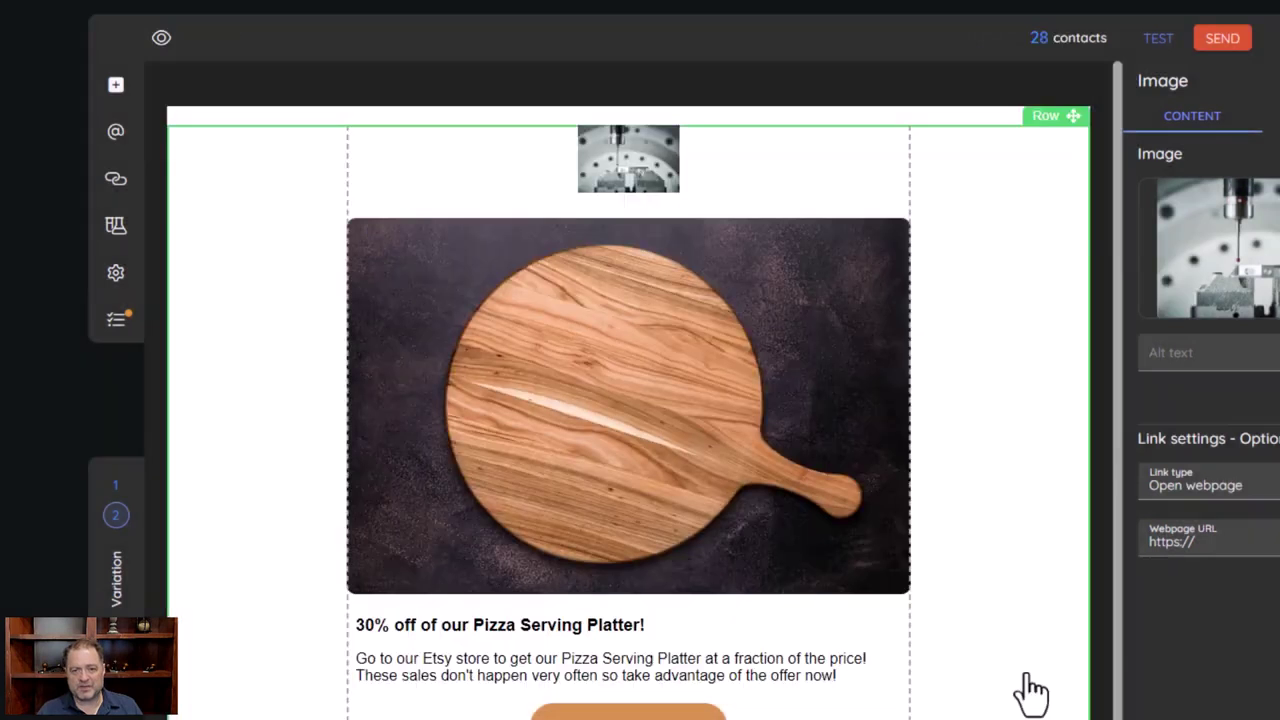
Step: Preview both content variations in the campaign's send scheduling dialog, then cancel without sending
left_click(1224, 40)
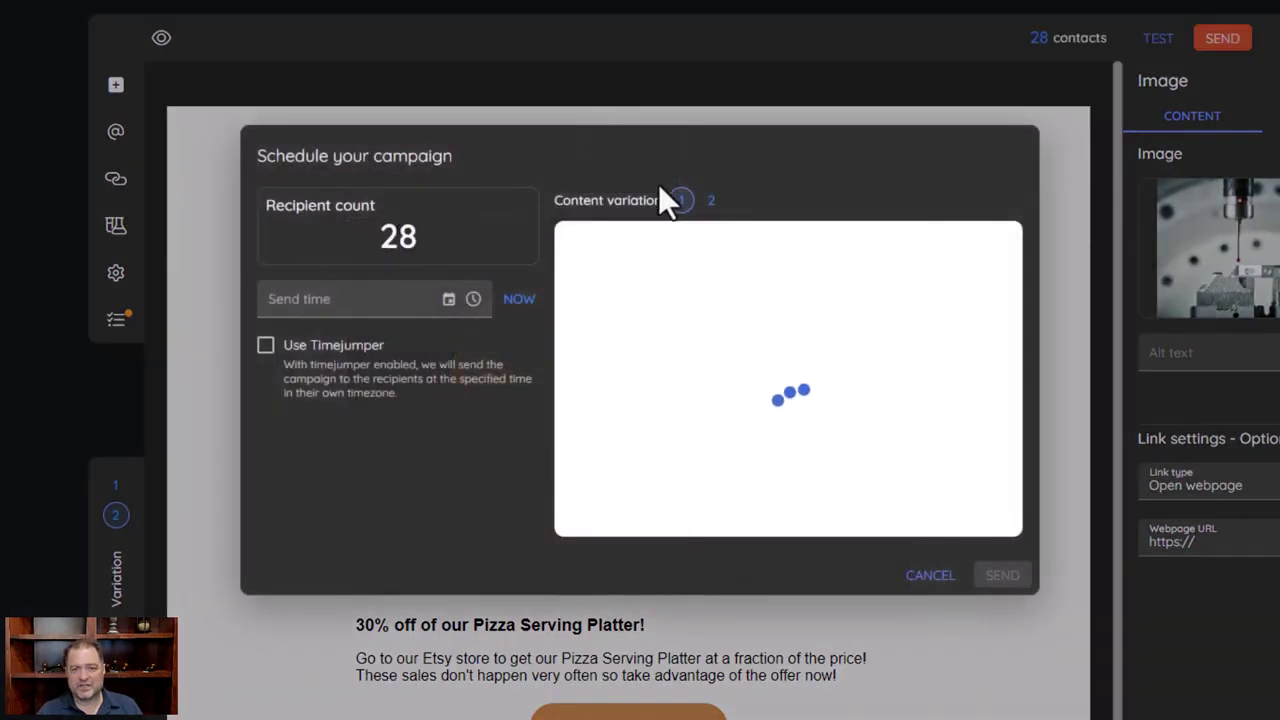
left_click(711, 200)
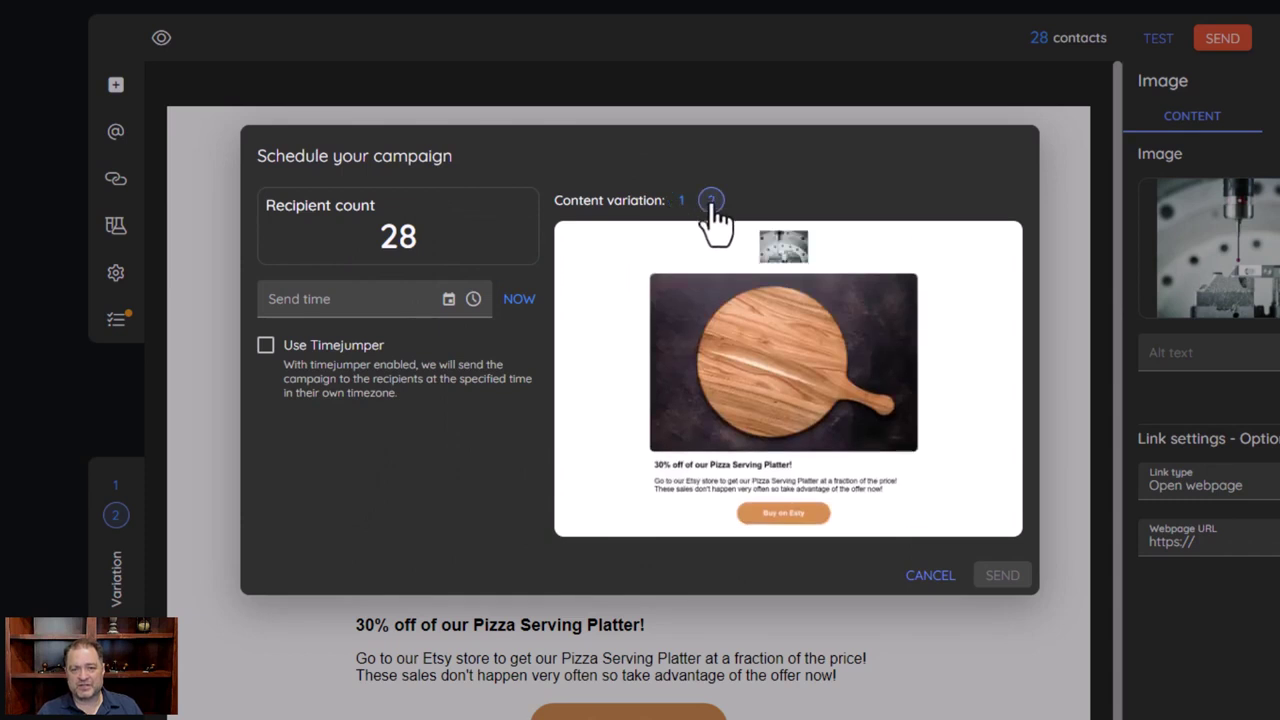
left_click(681, 200)
left_click(711, 200)
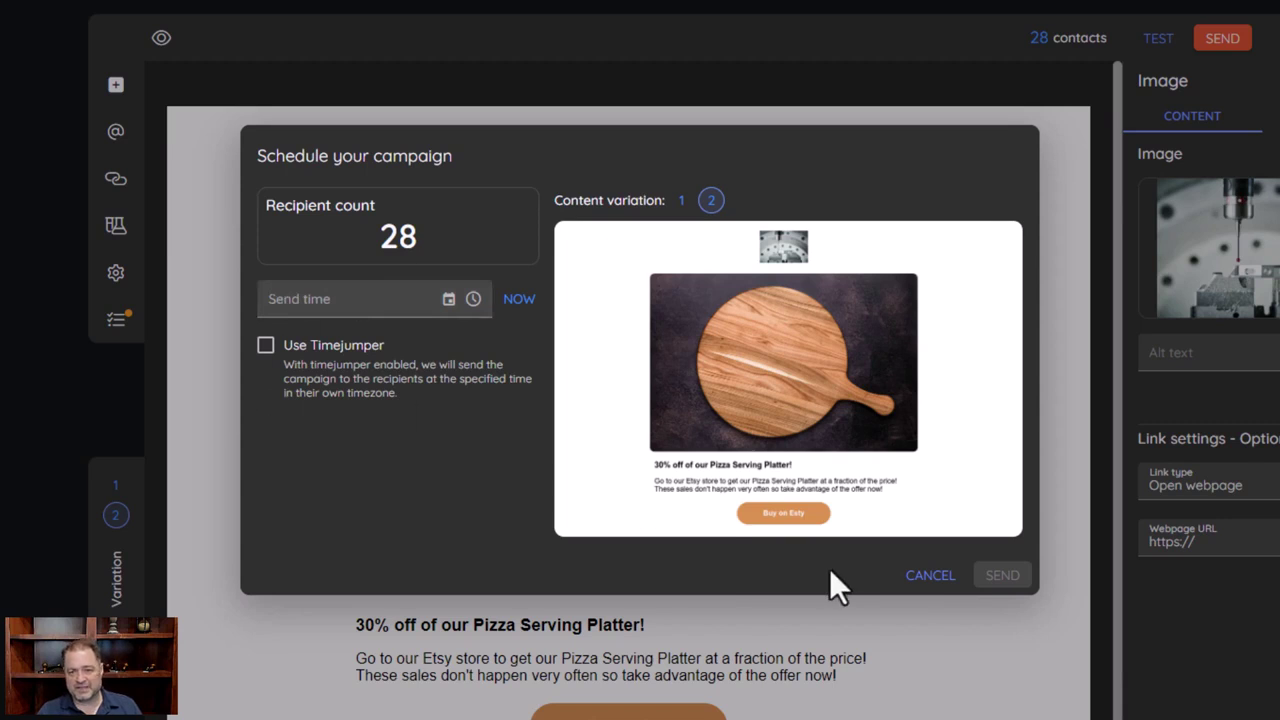
left_click(932, 578)
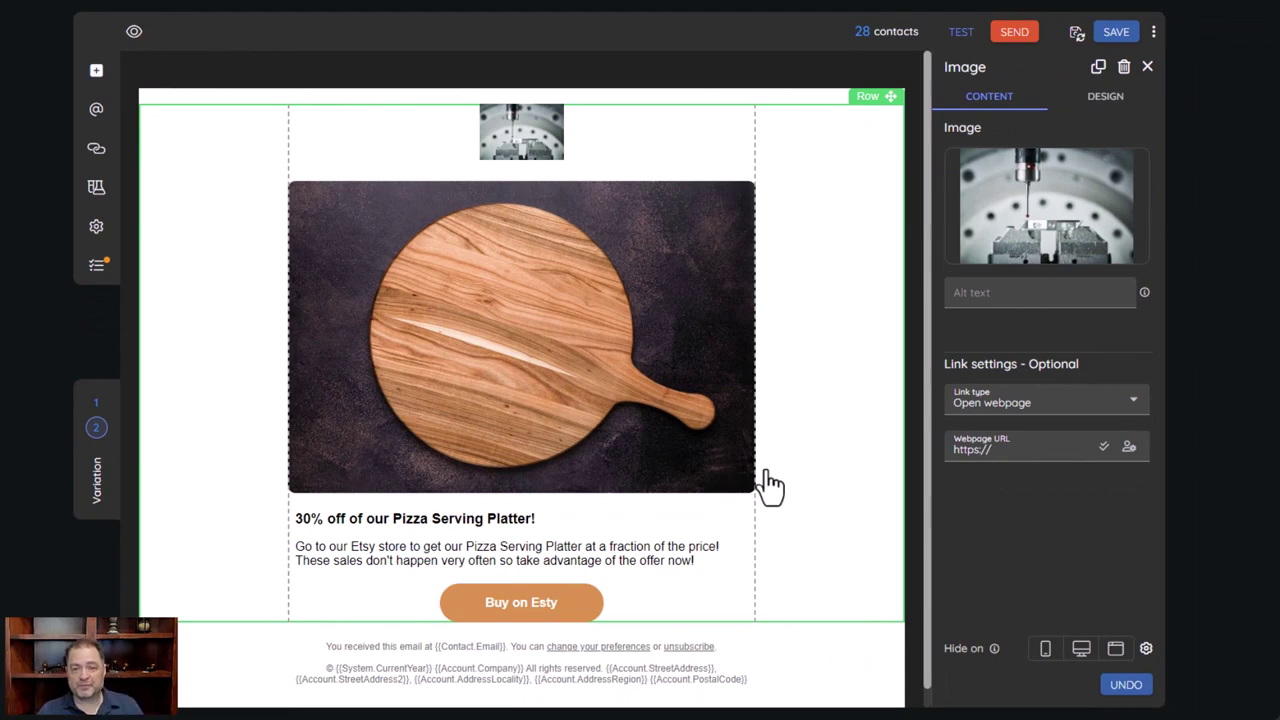